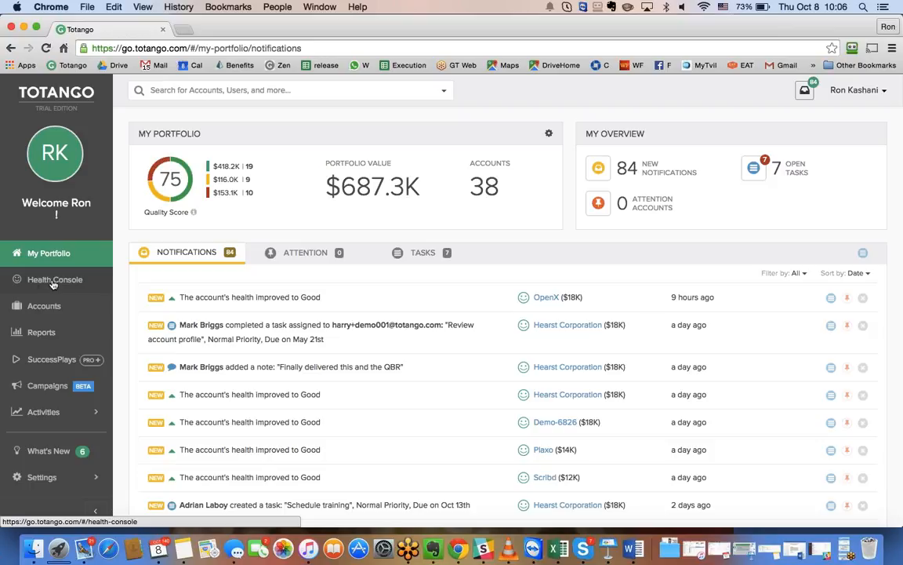
- Log back into Totango with the demo account's e-mail and password, then reopen the Customer Health Console
click(52, 284)
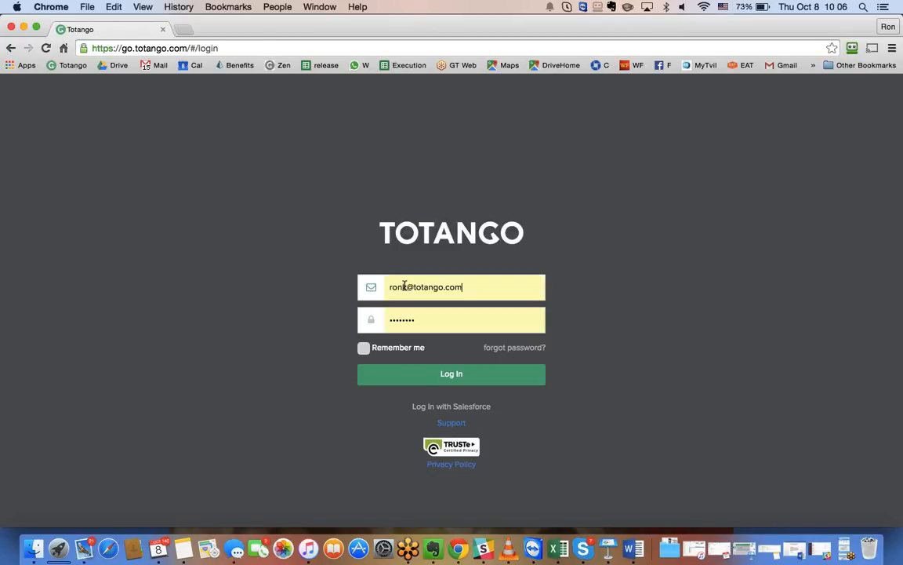
click(405, 288)
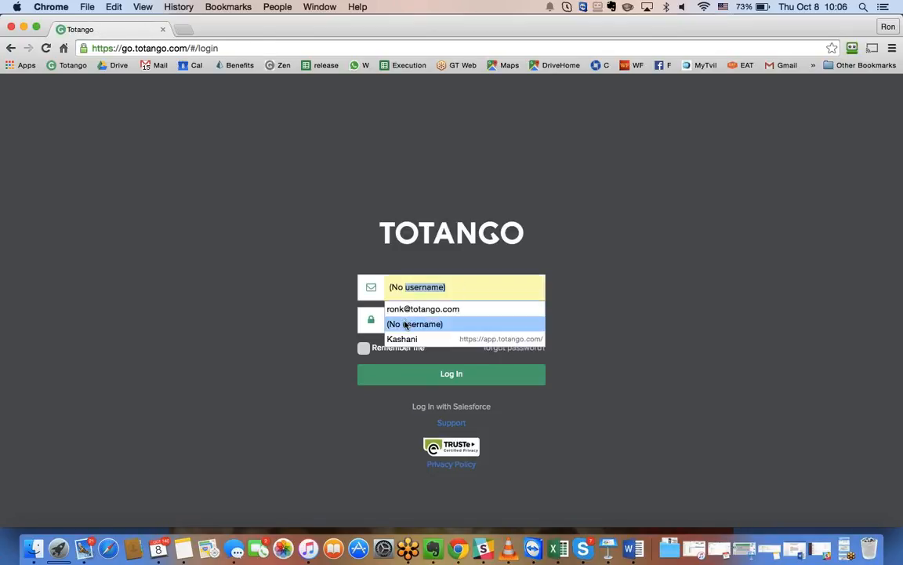
click(406, 288)
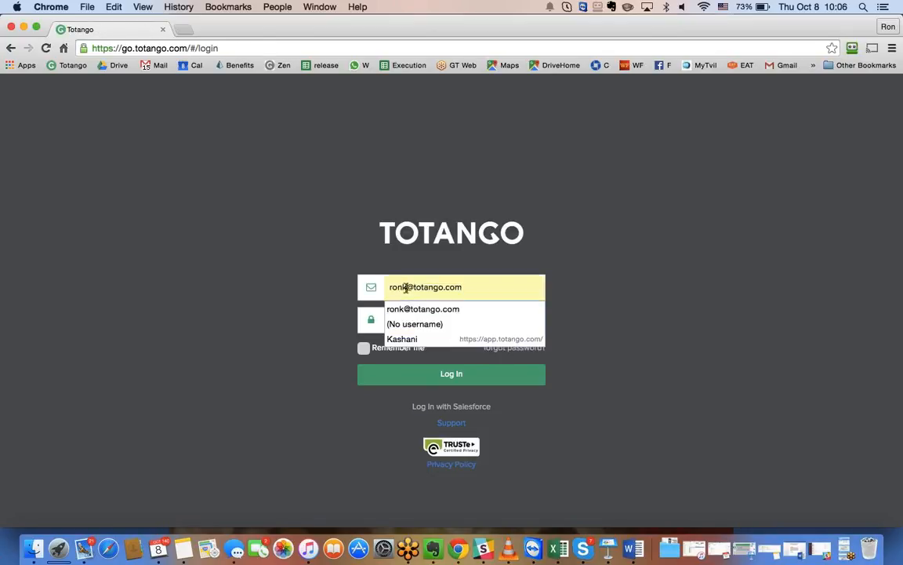
text(+demo)
click(403, 319)
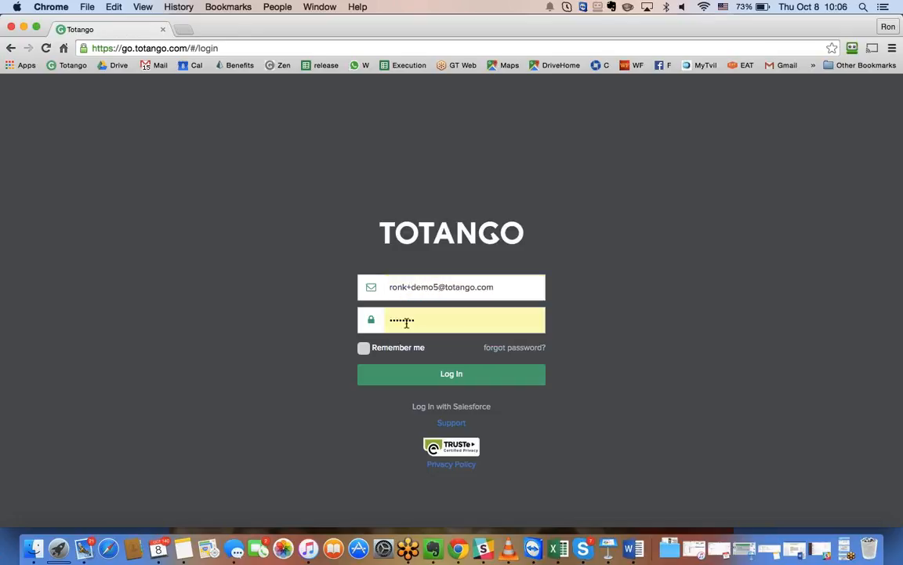
click(429, 375)
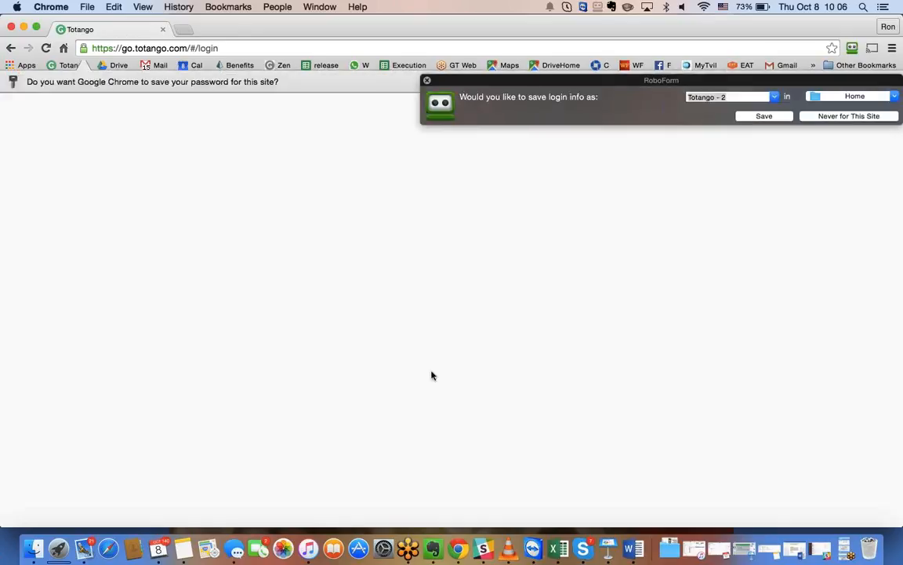
click(427, 85)
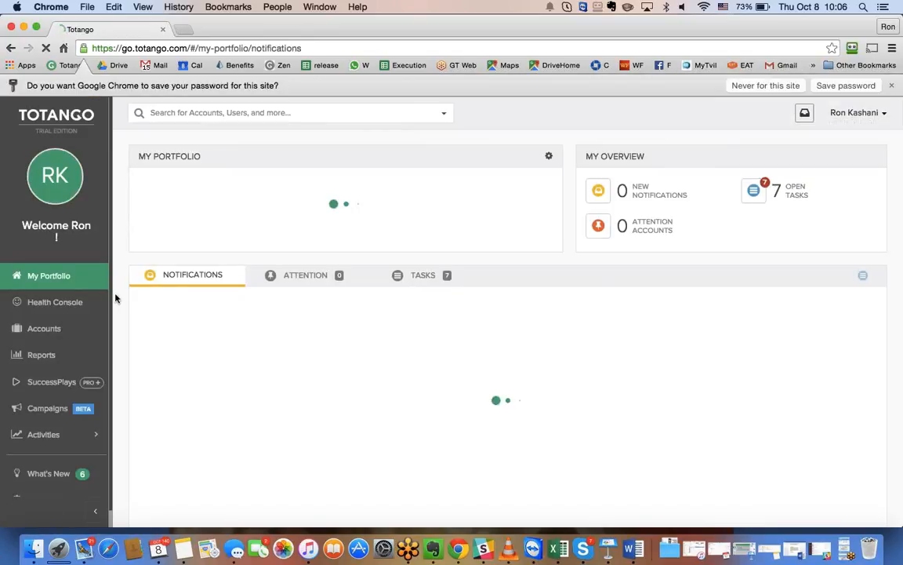
click(46, 309)
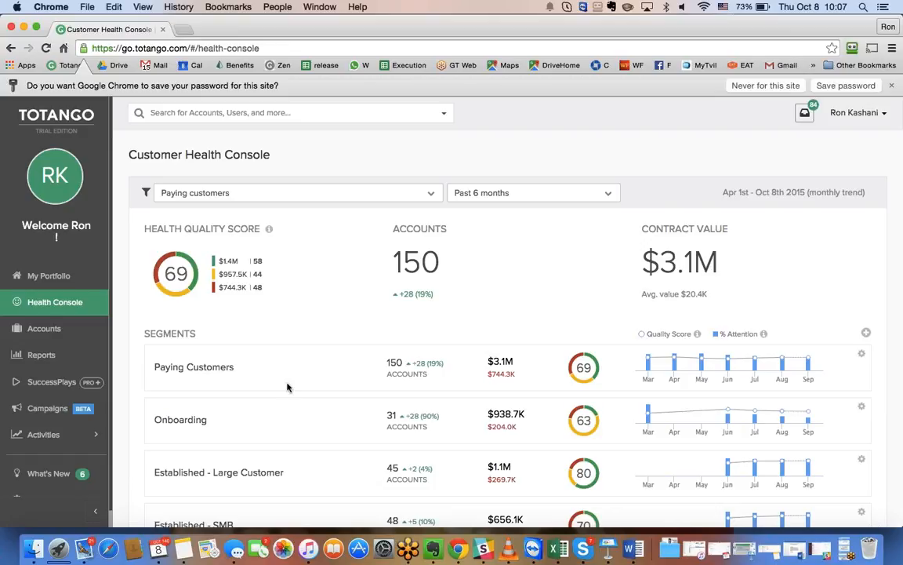
scroll(287, 387, down, 3)
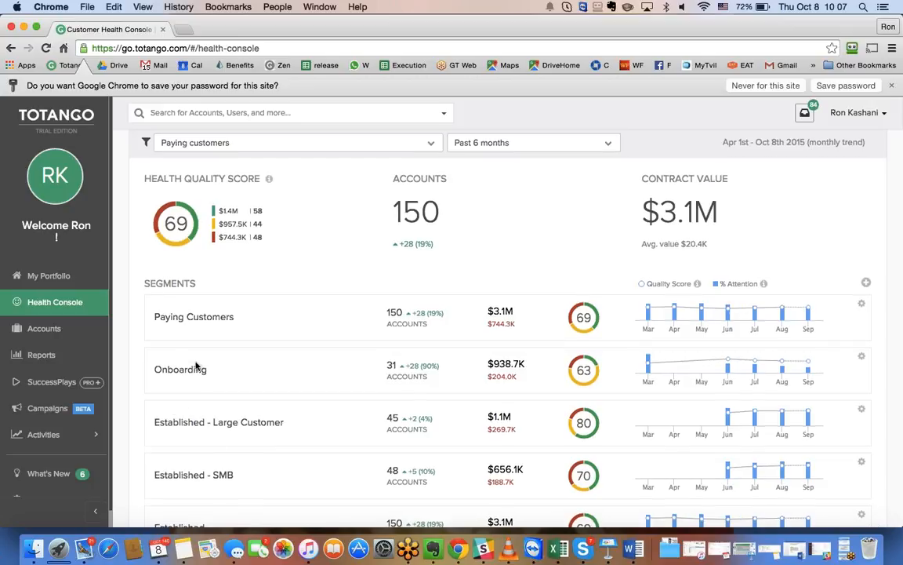
scroll(196, 384, down, 2)
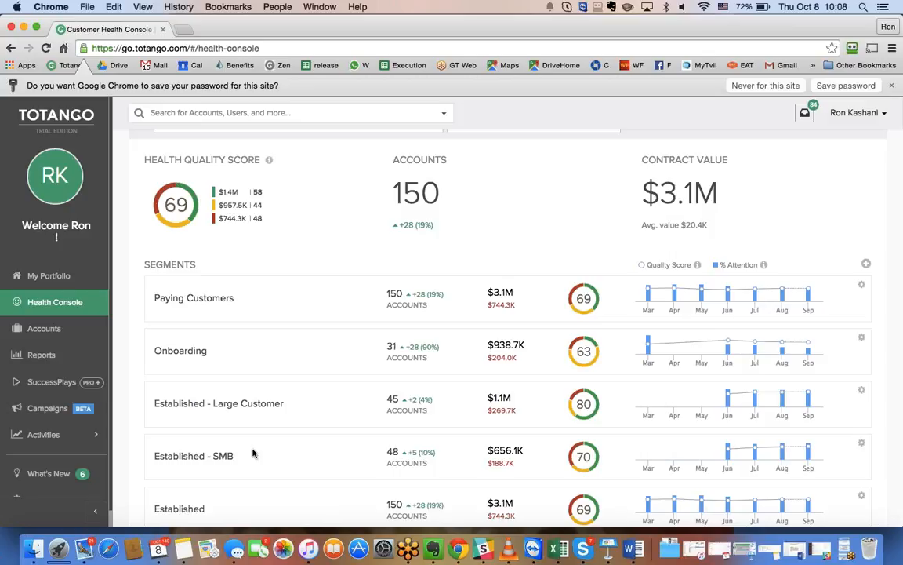
scroll(252, 453, down, 2)
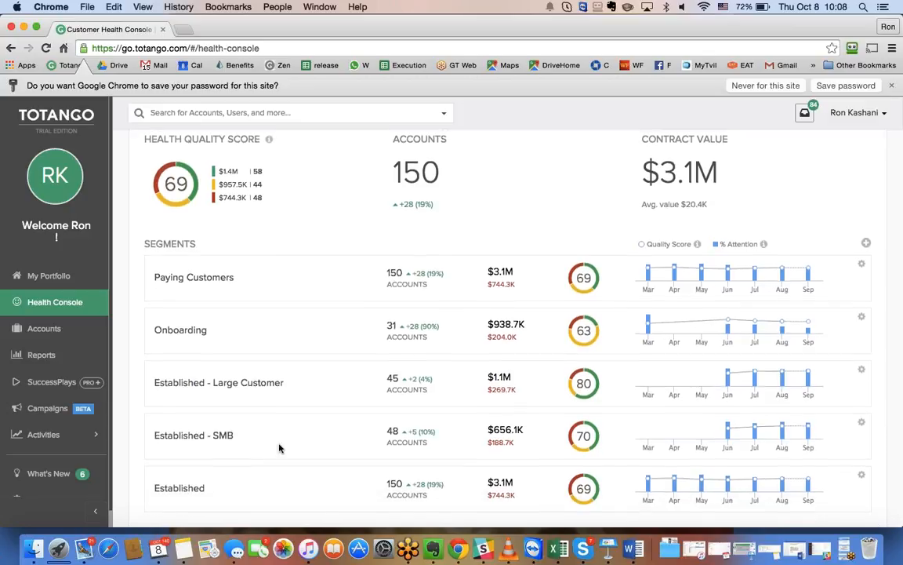
scroll(279, 448, up, 3)
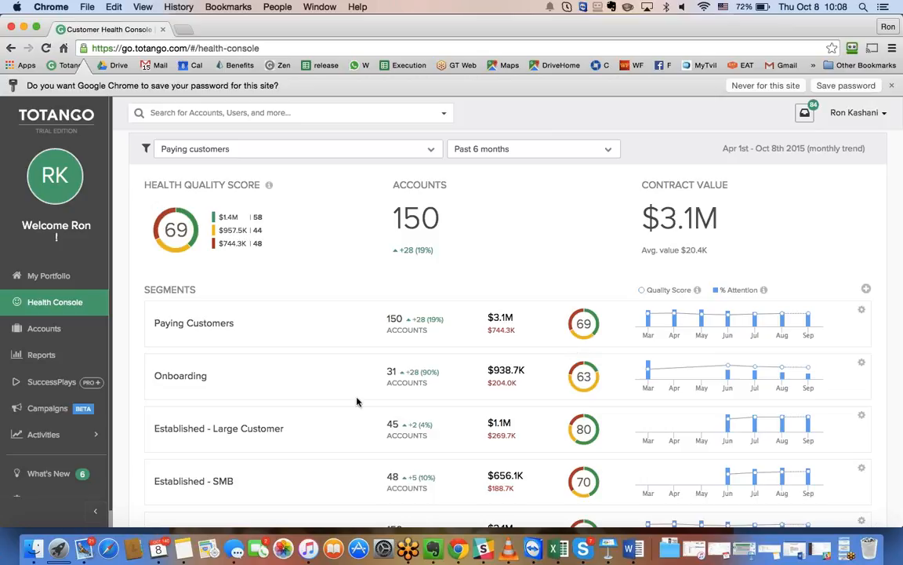
scroll(357, 401, down, 2)
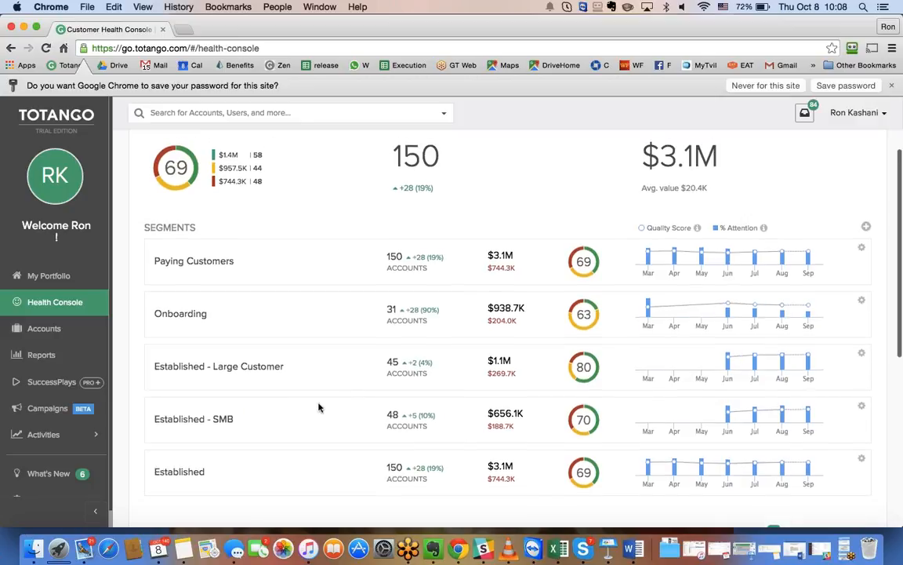
scroll(319, 407, up, 1)
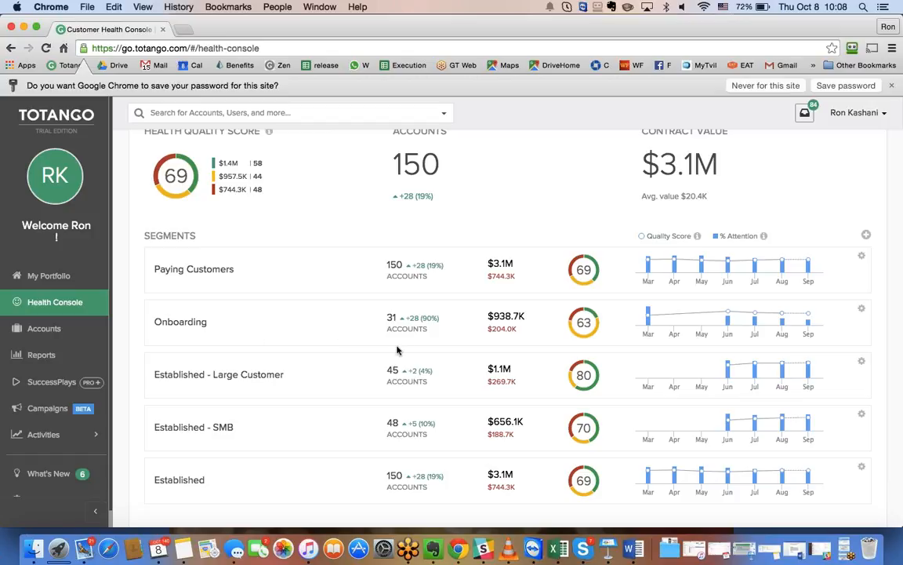
scroll(384, 349, up, 1)
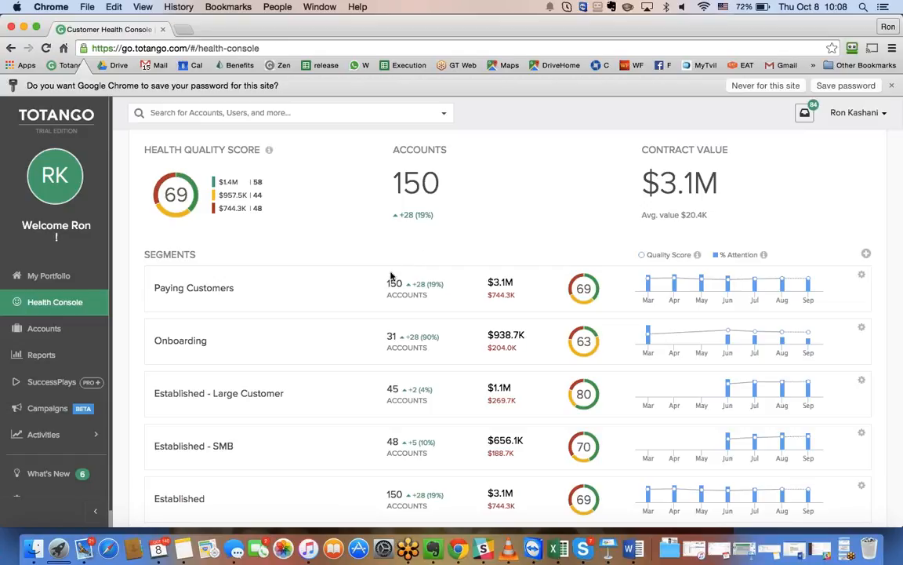
scroll(361, 244, down, 1)
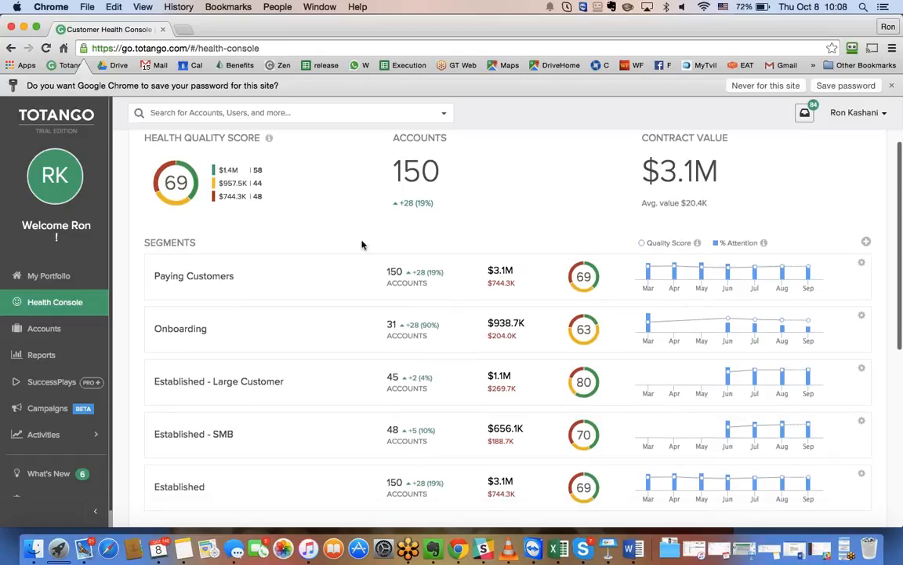
scroll(361, 246, up, 1)
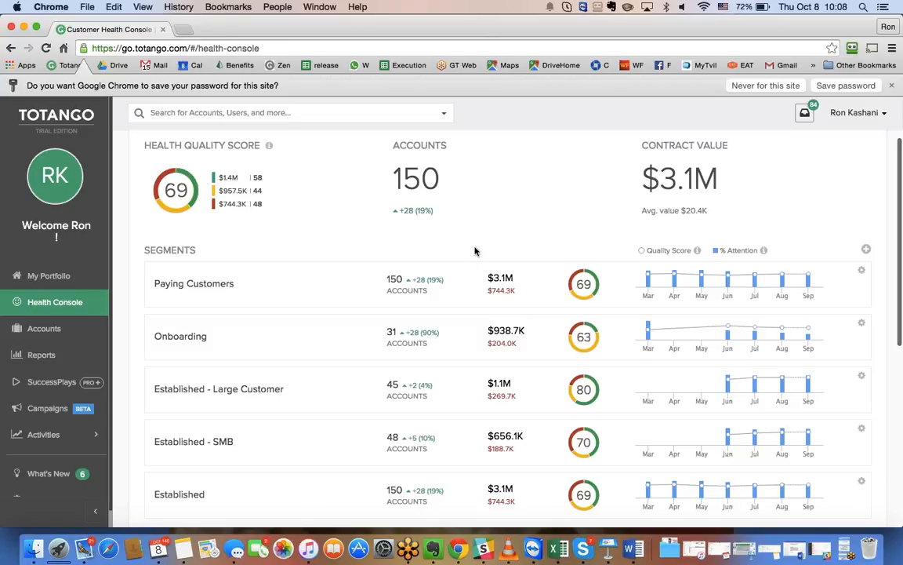
- Save a segment named '>1000' with the condition Contract Value less than 1000
click(865, 254)
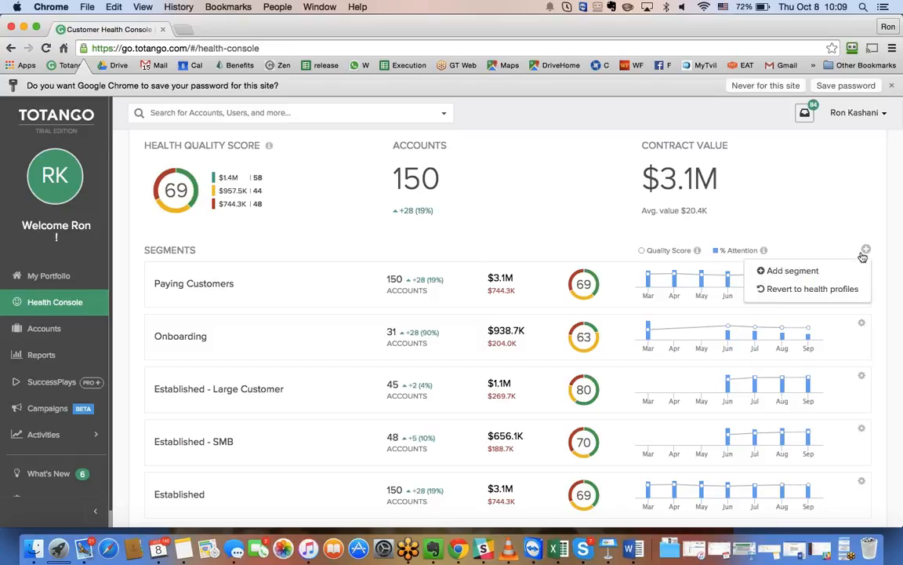
click(786, 272)
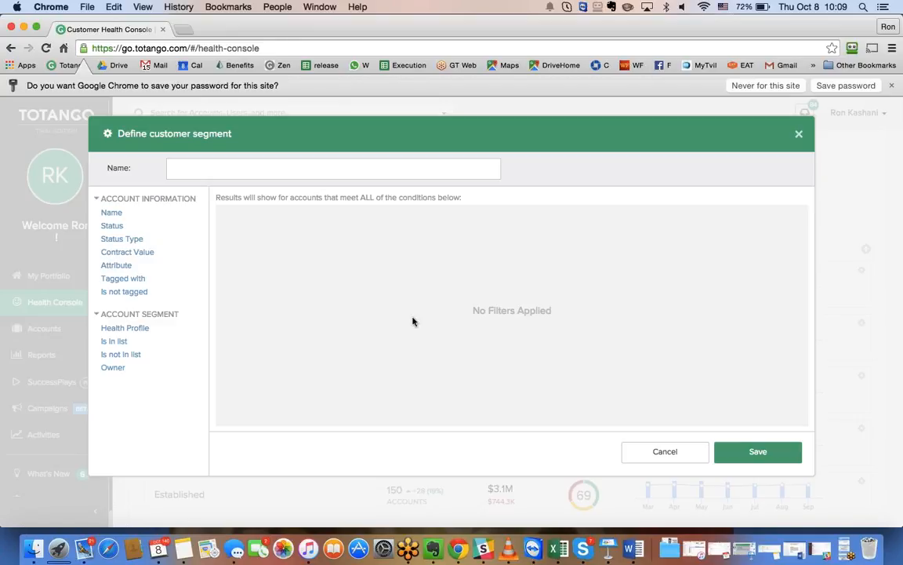
click(114, 267)
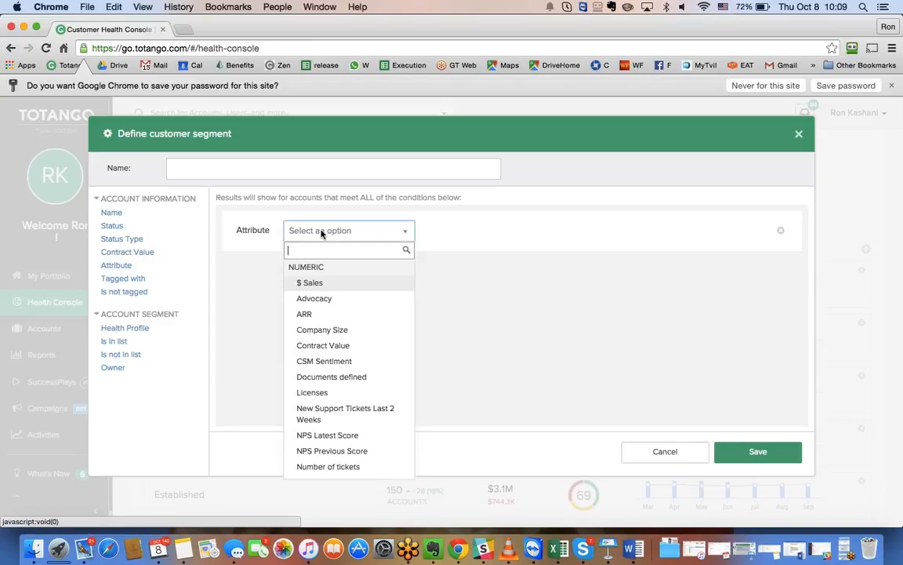
text(con)
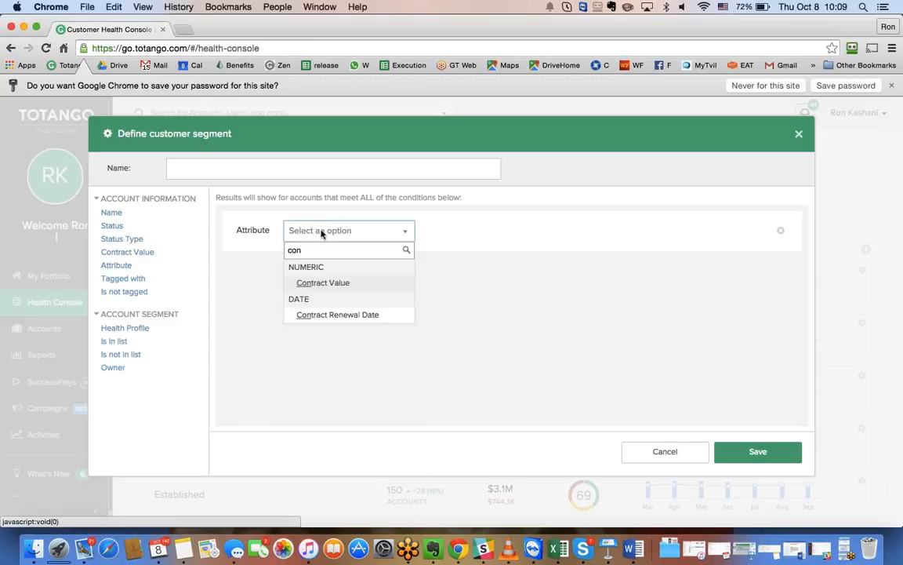
click(325, 284)
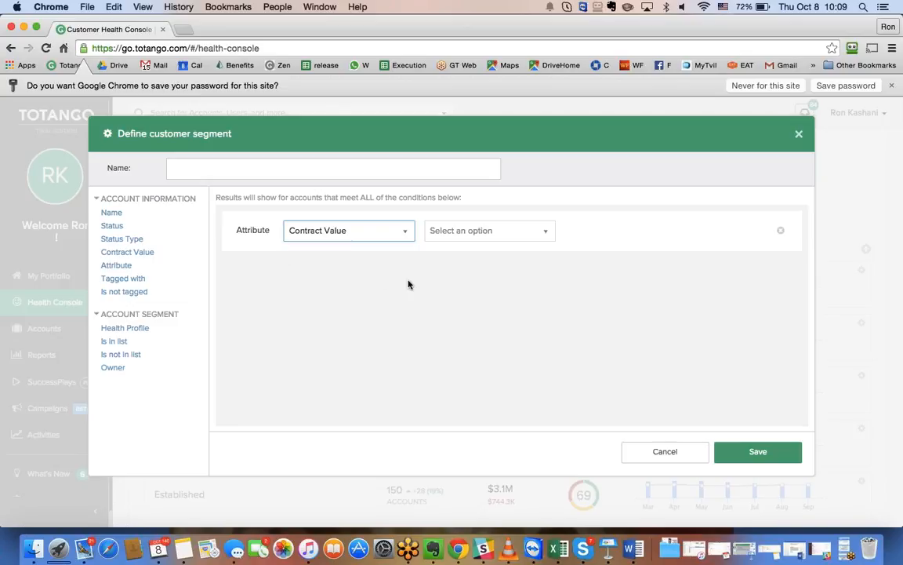
click(451, 239)
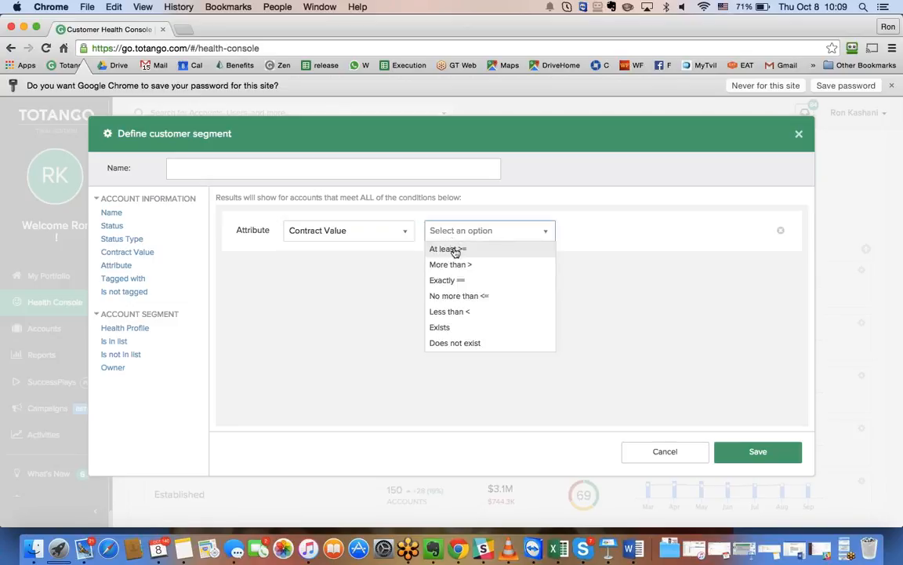
click(469, 313)
click(583, 232)
text(1000)
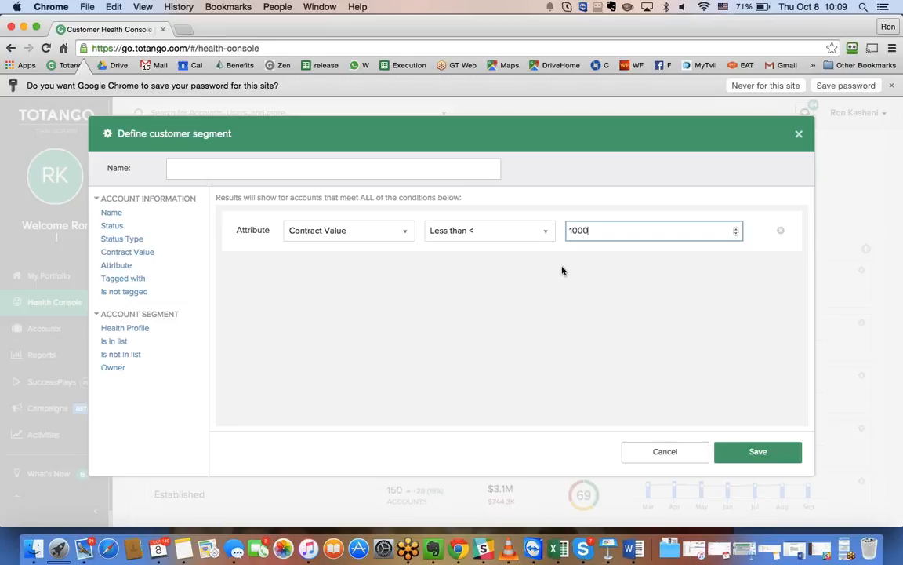
click(208, 167)
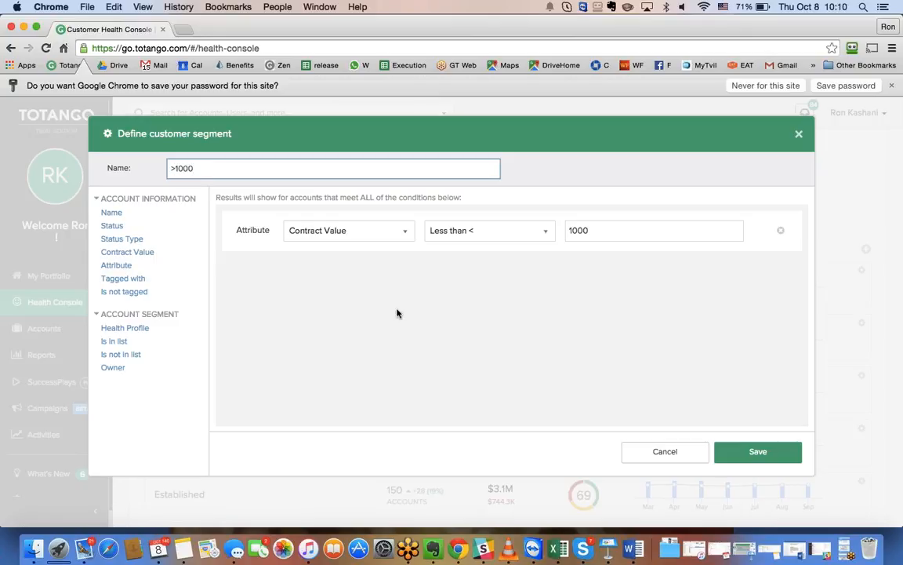
click(751, 455)
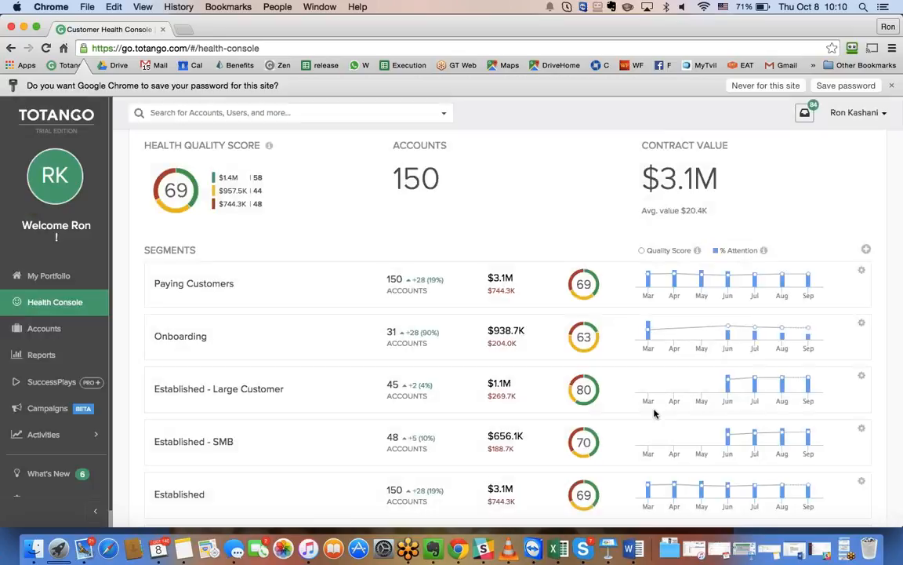
- Move the >1000 segment above Established and back down, leaving the order unchanged
scroll(655, 413, down, 1)
scroll(654, 413, down, 5)
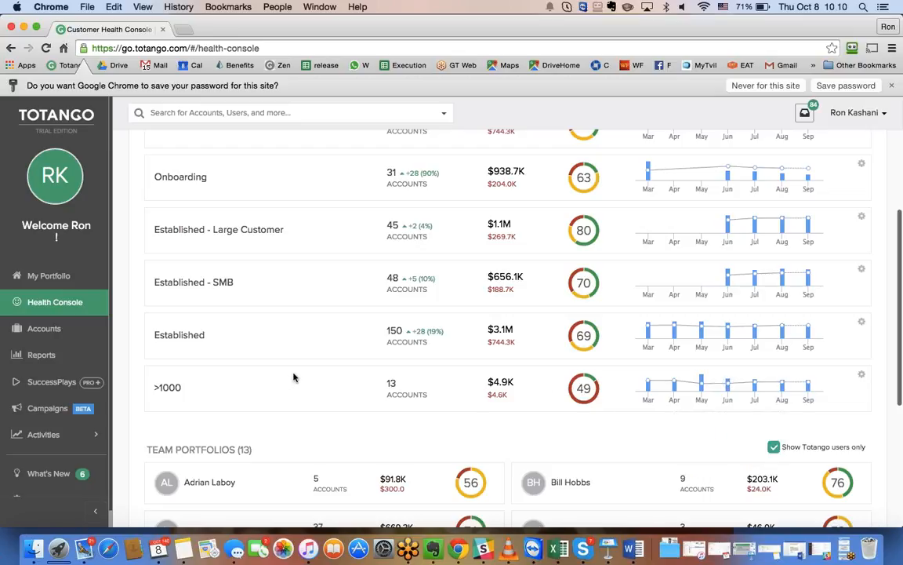
scroll(329, 379, up, 1)
click(861, 336)
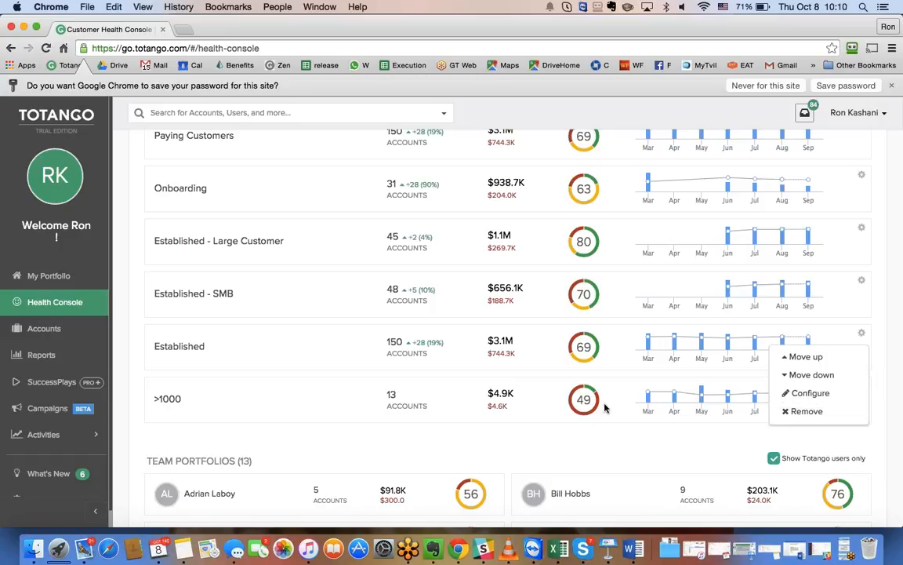
click(381, 424)
mouse_move(821, 396)
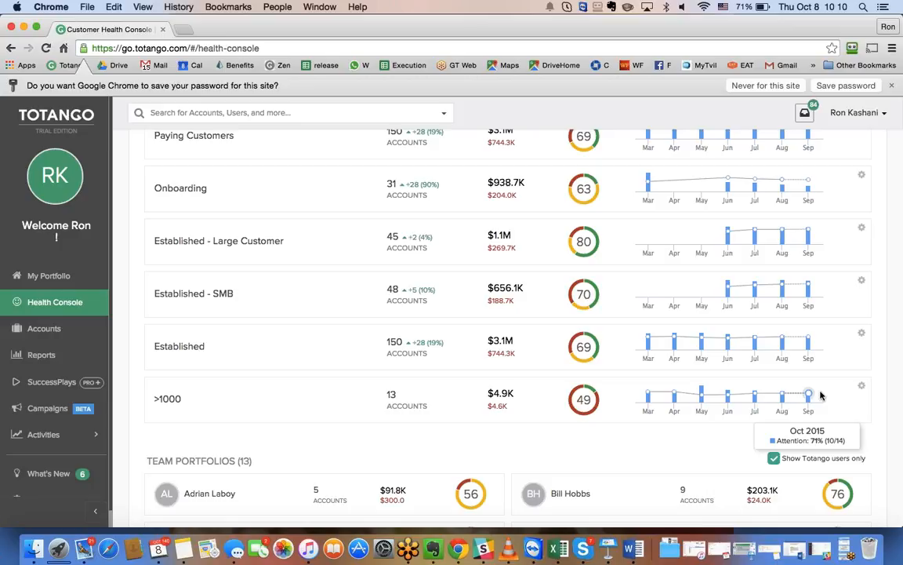
click(861, 385)
click(806, 408)
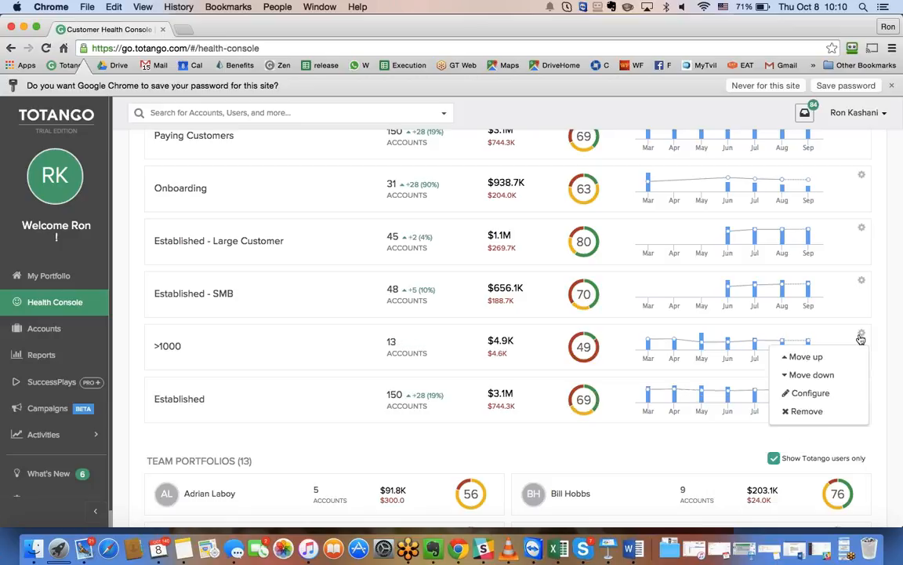
click(811, 376)
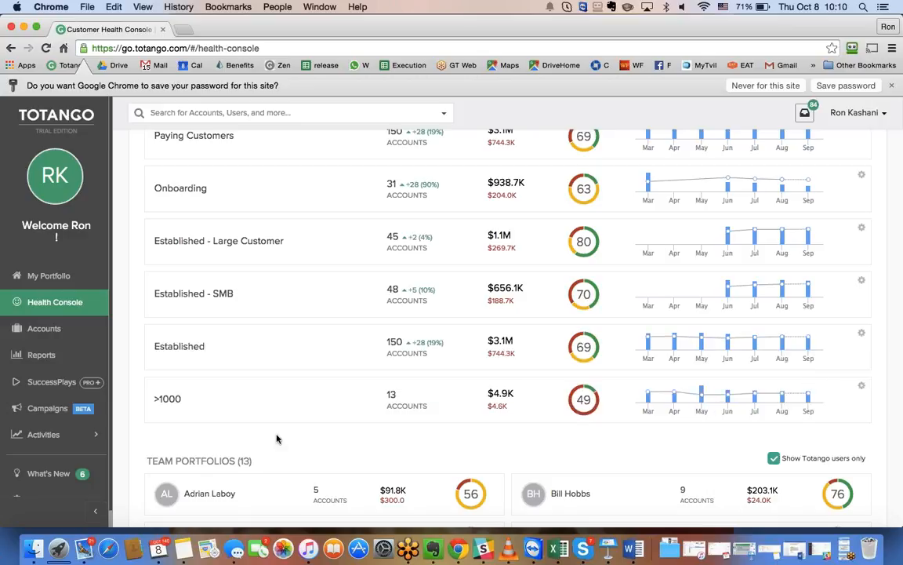
- Begin a new customer segment from the Segments add menu
scroll(457, 401, down, 2)
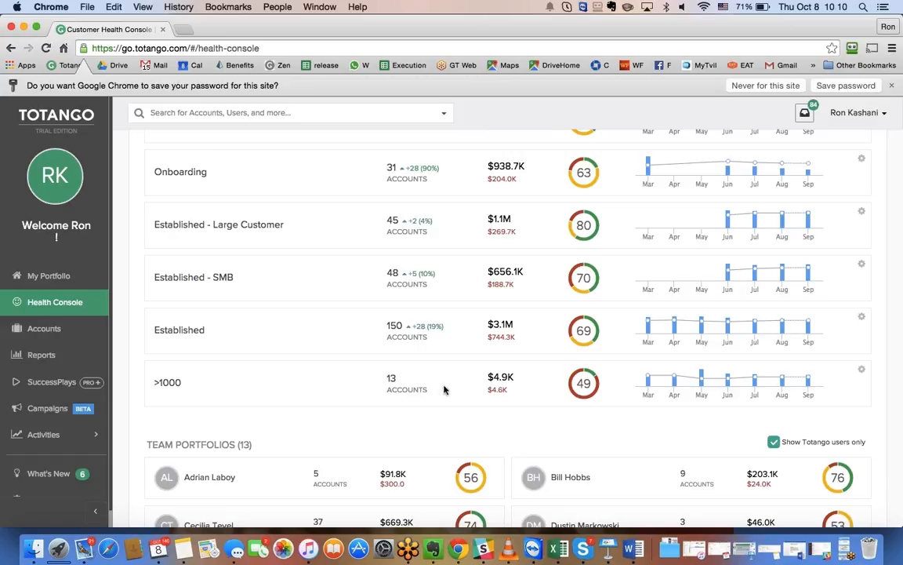
scroll(443, 390, up, 3)
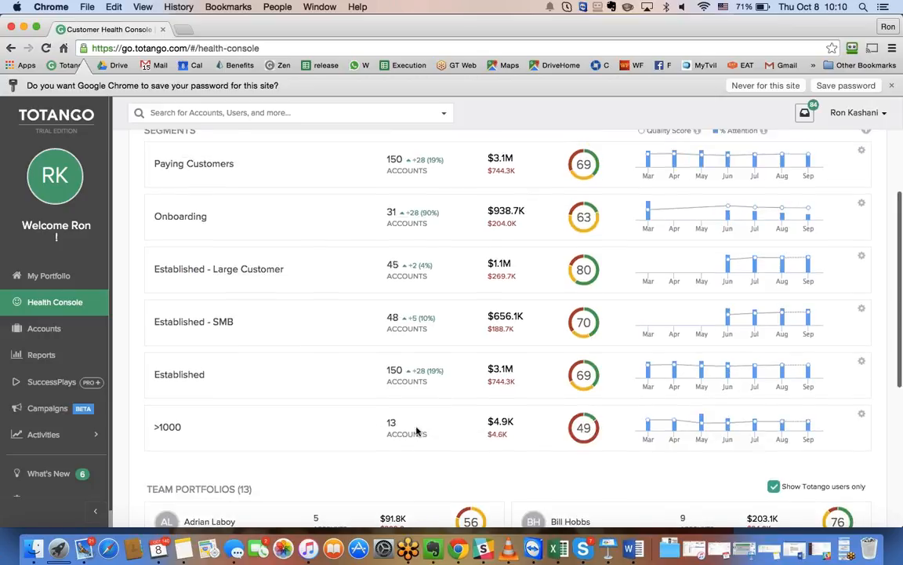
click(866, 182)
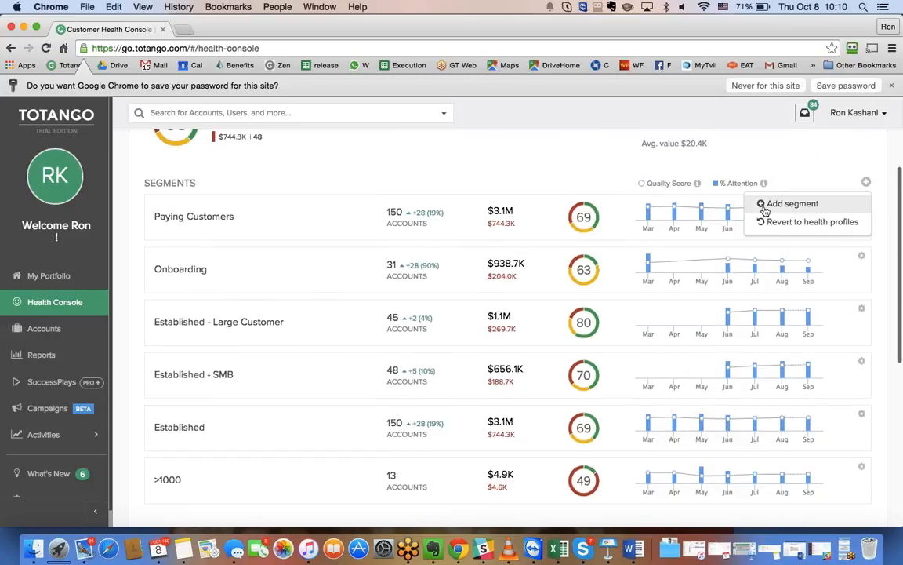
click(790, 204)
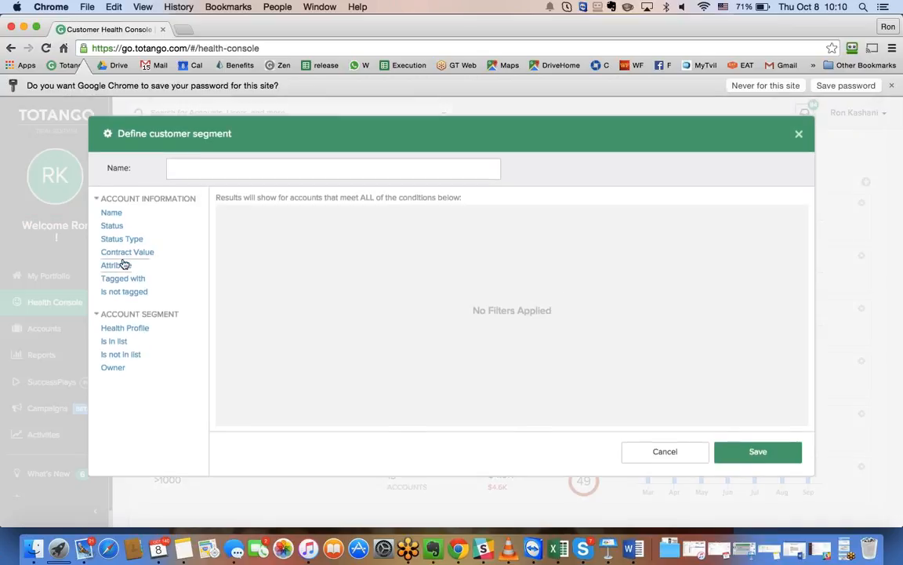
- Add a Contract Value more than 1000 condition to the new segment
click(117, 265)
click(326, 232)
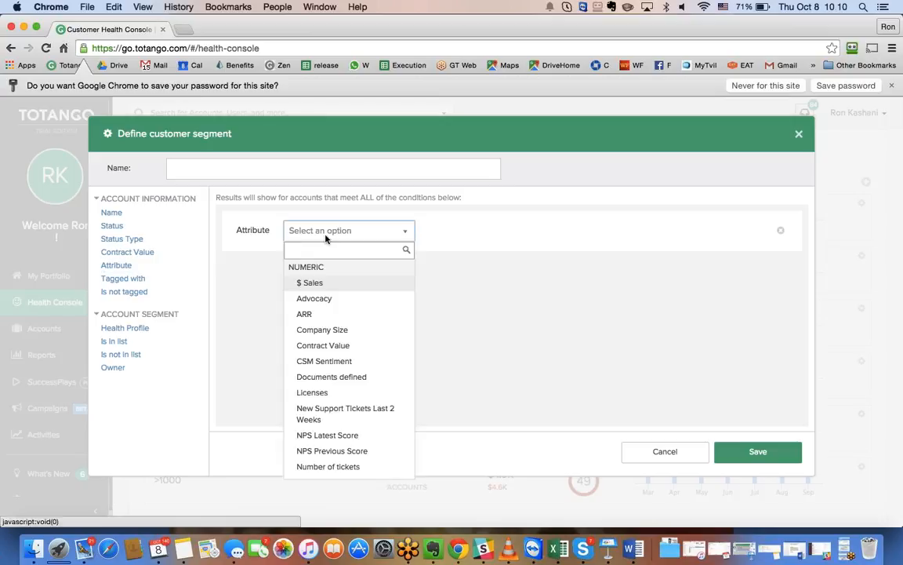
text(va)
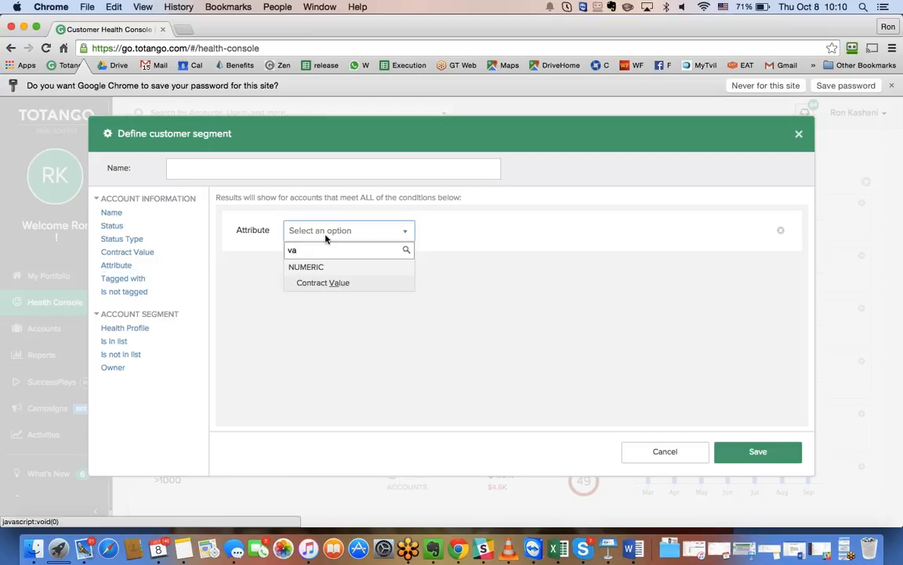
click(302, 283)
click(467, 231)
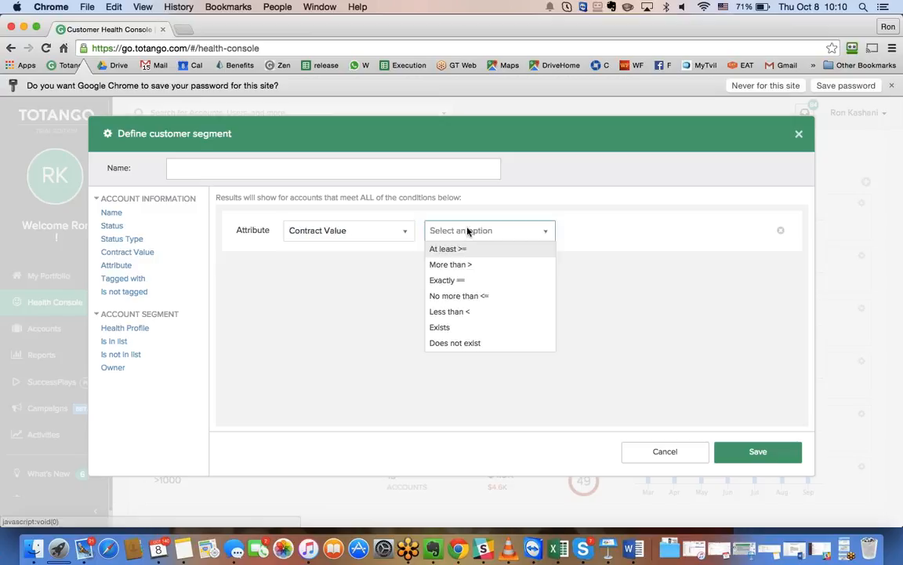
click(472, 273)
click(585, 234)
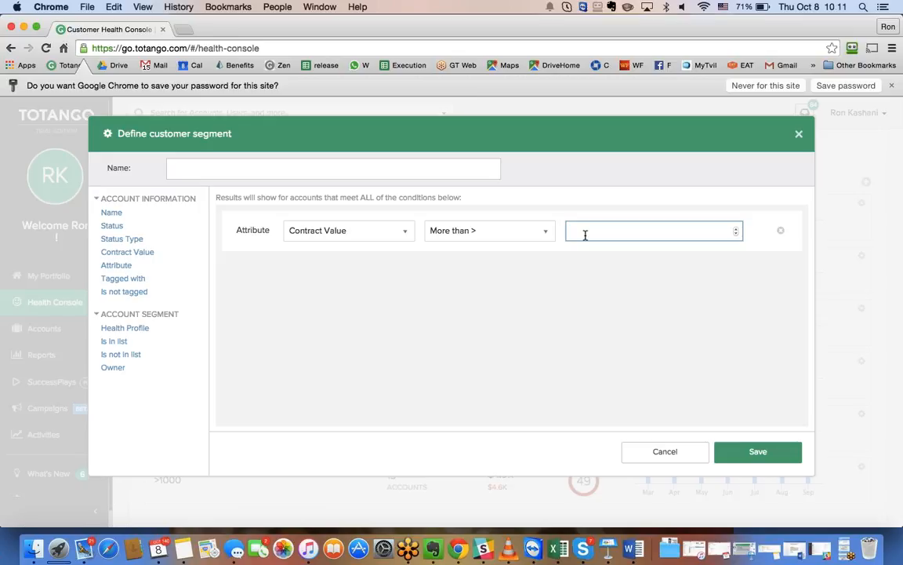
text(1000)
- Add a Contract Value less than 10000 condition, name the segment 'Between 1K-10K' and save
click(127, 251)
click(359, 278)
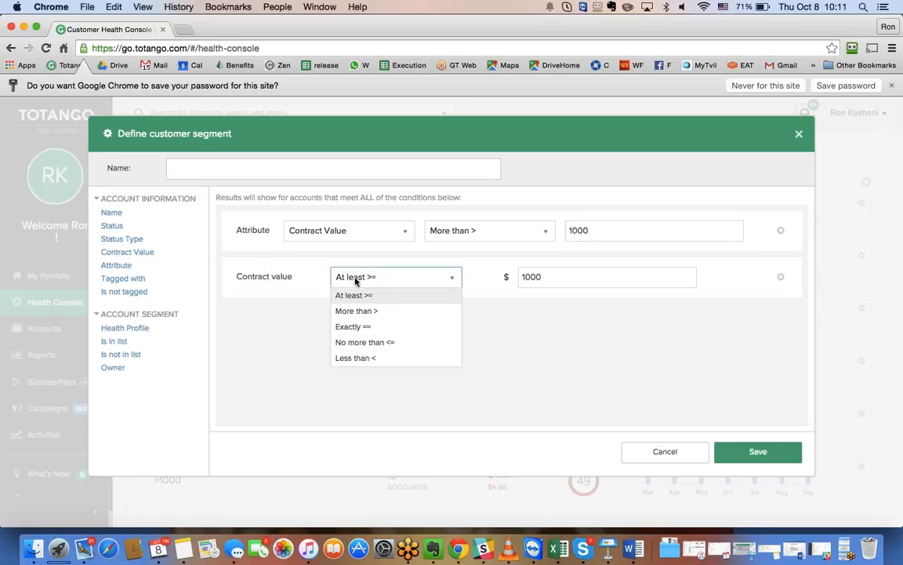
click(365, 358)
key(Tab)
text(30)
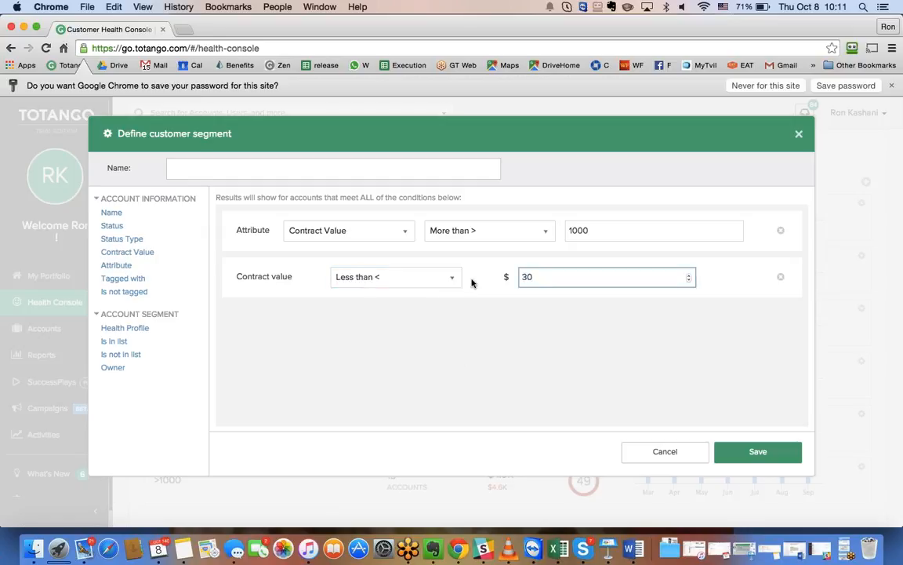
key(BackSpace)
key(BackSpace)
text(10000)
click(188, 171)
text(Between 1K-10K)
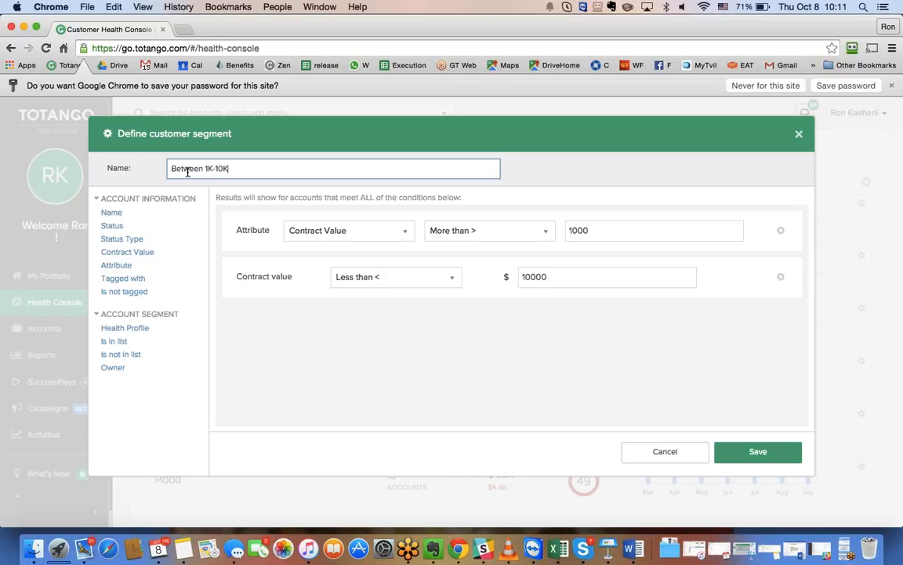
click(743, 451)
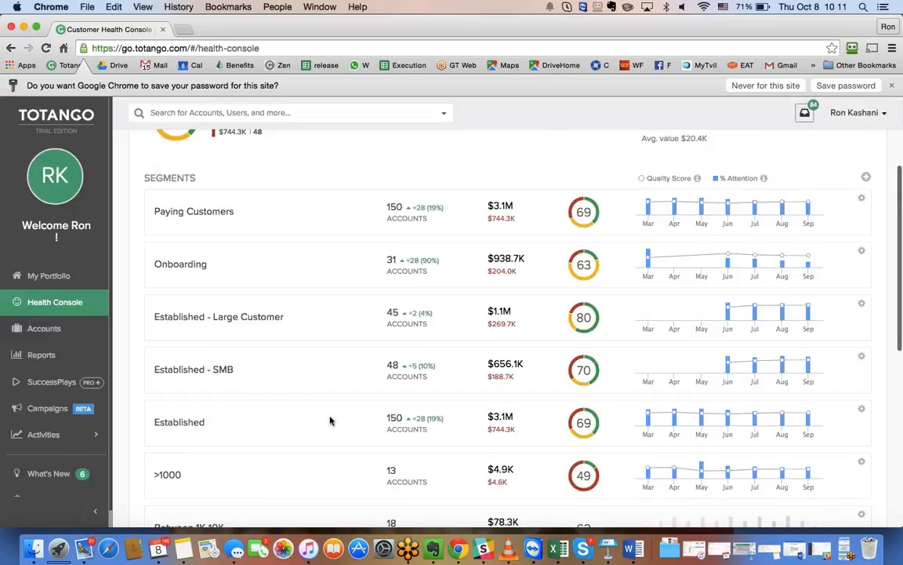
- Check the new Between 1K-10K row: 18 accounts, $78.3K, health score 62
scroll(329, 420, down, 2)
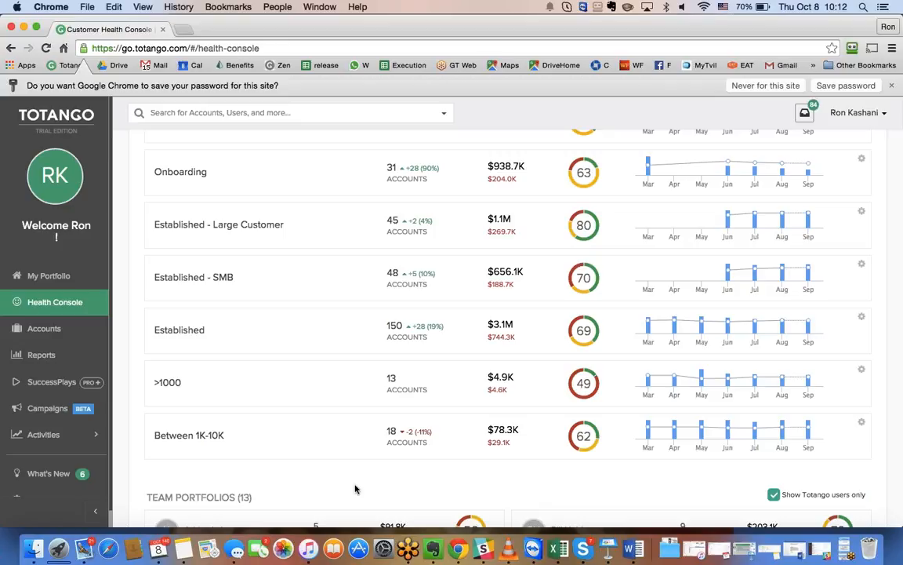
scroll(354, 489, up, 3)
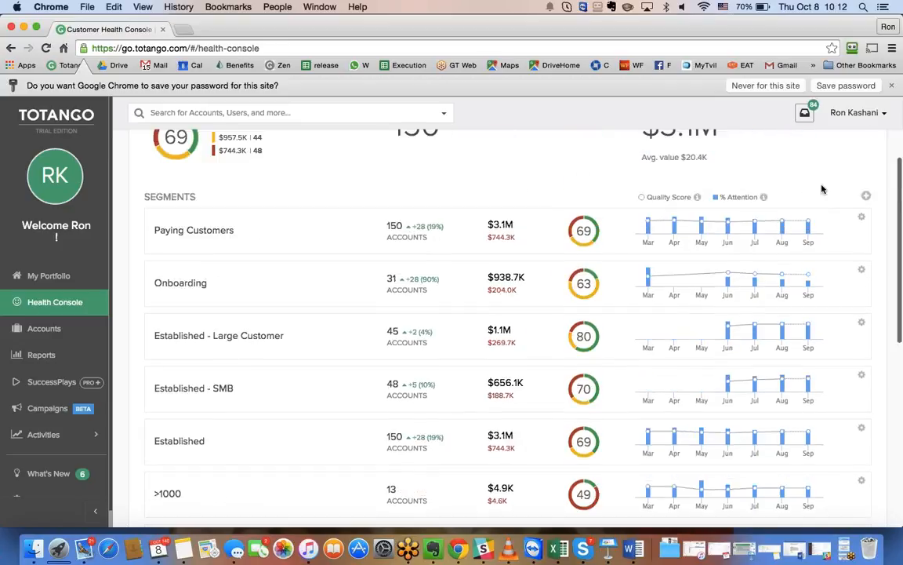
click(865, 195)
- Save a 'Last 90 Days' segment filtering Create Date in the last 90 days
click(787, 218)
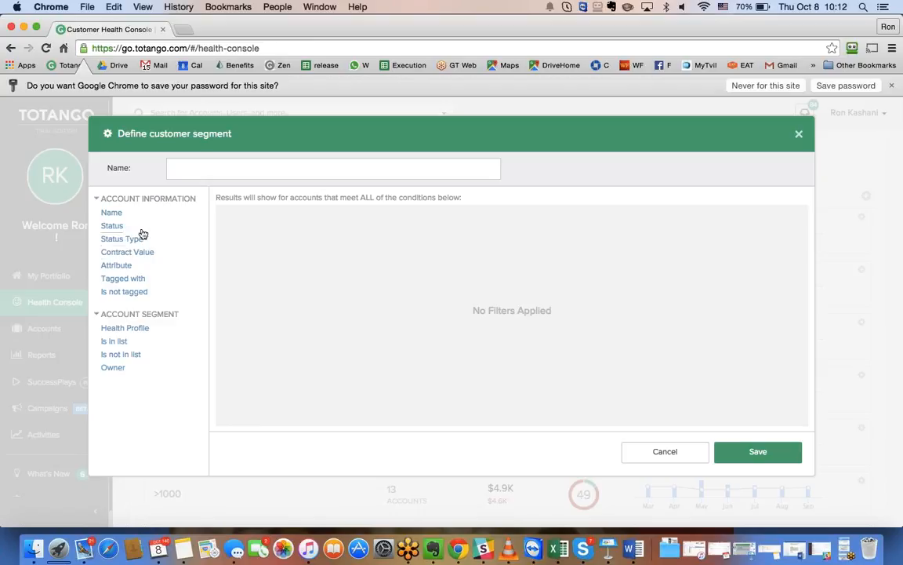
click(113, 265)
click(324, 231)
text(crea)
click(317, 283)
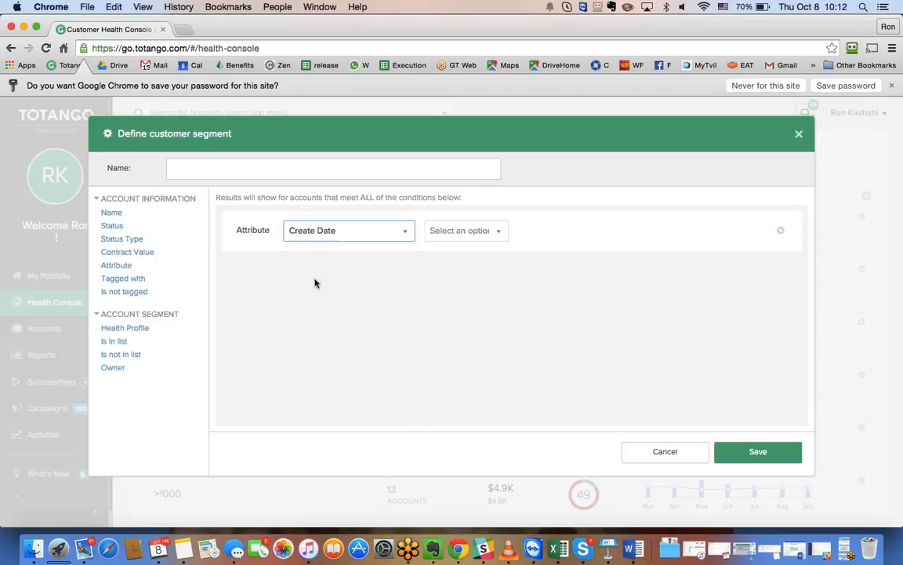
click(451, 234)
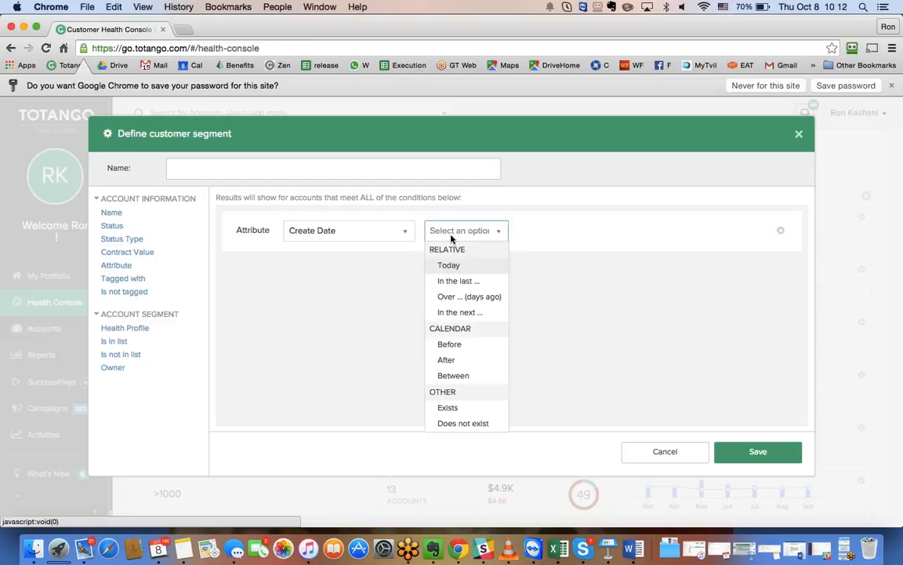
click(453, 287)
click(549, 231)
text(90)
click(216, 176)
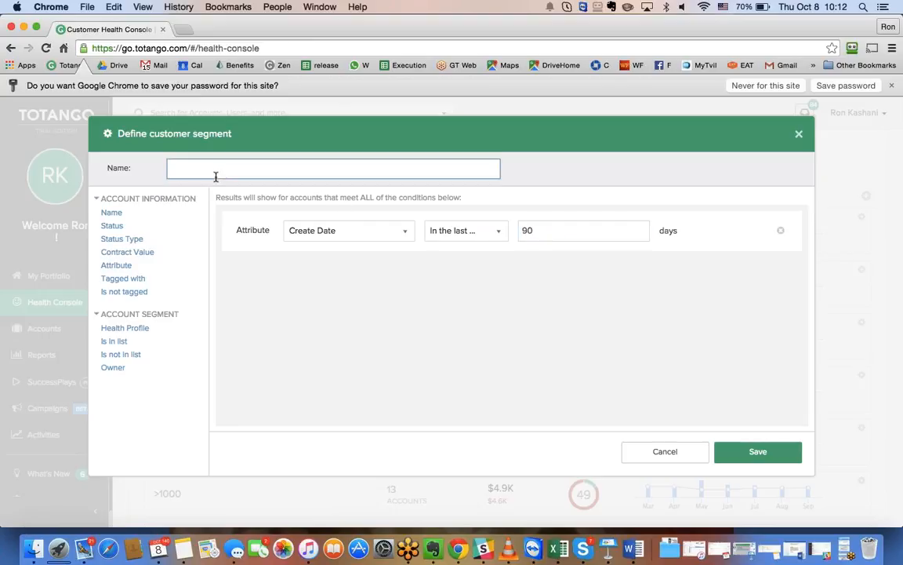
text(Last 90 Days)
click(756, 451)
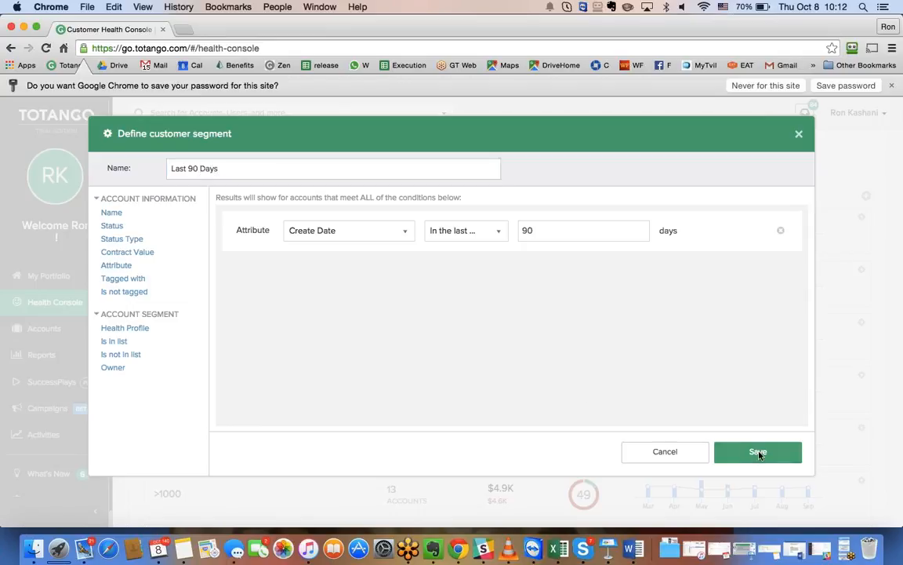
scroll(350, 428, down, 5)
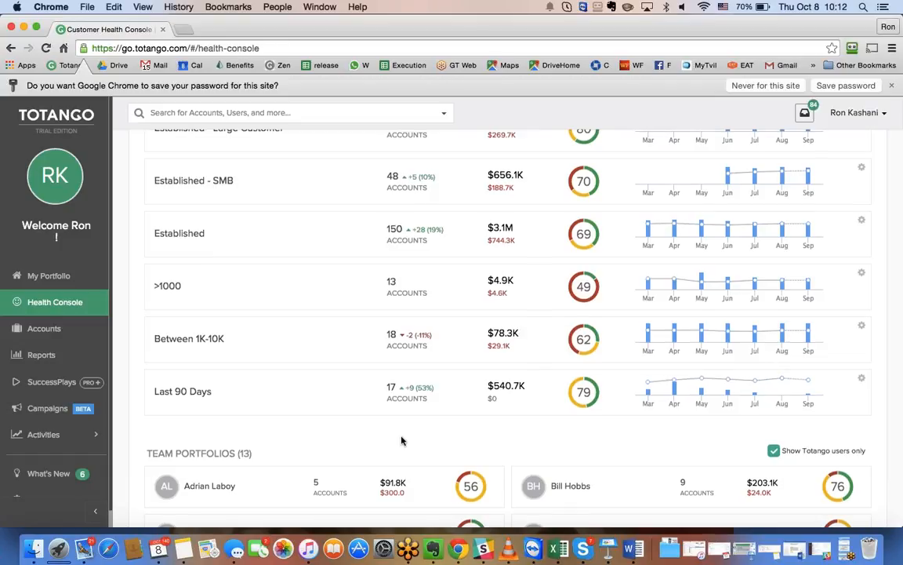
scroll(401, 439, up, 1)
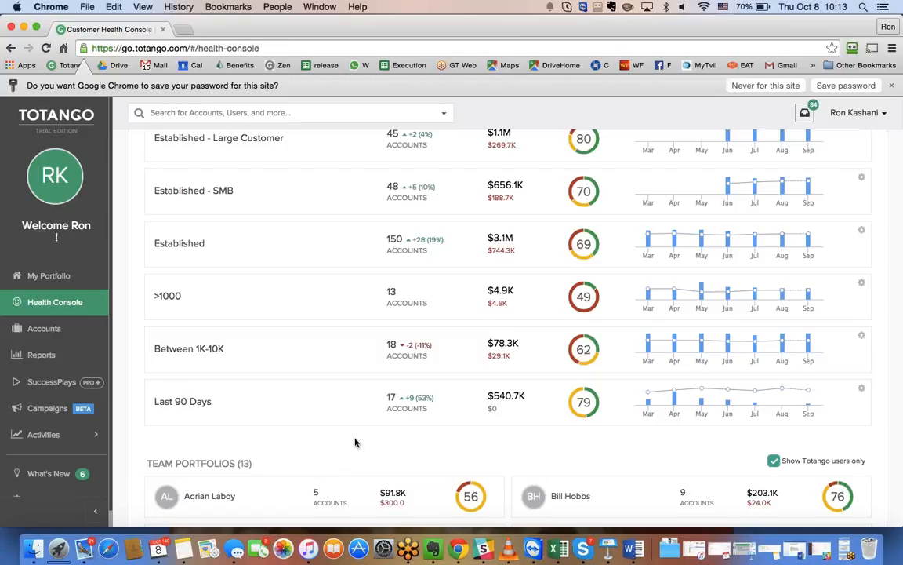
scroll(423, 403, up, 3)
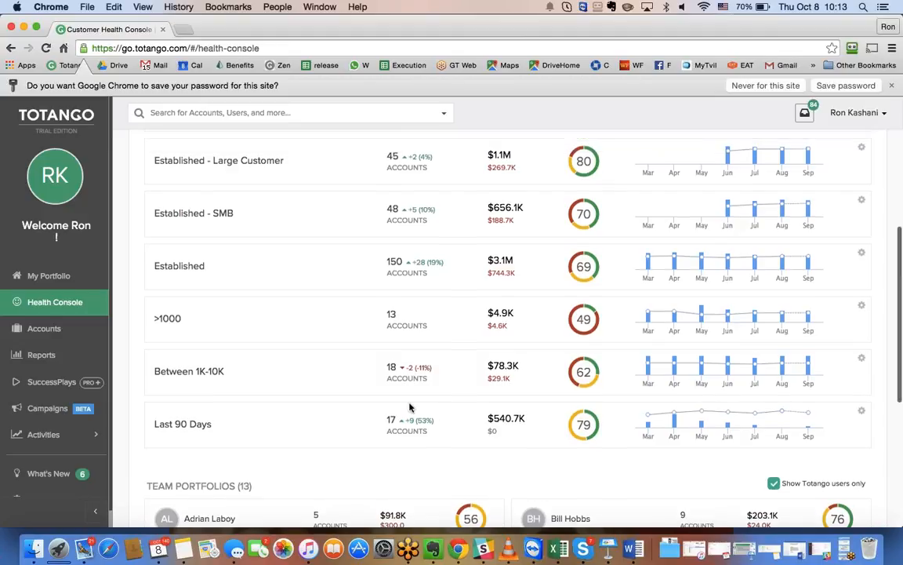
scroll(327, 394, up, 4)
scroll(327, 394, up, 12)
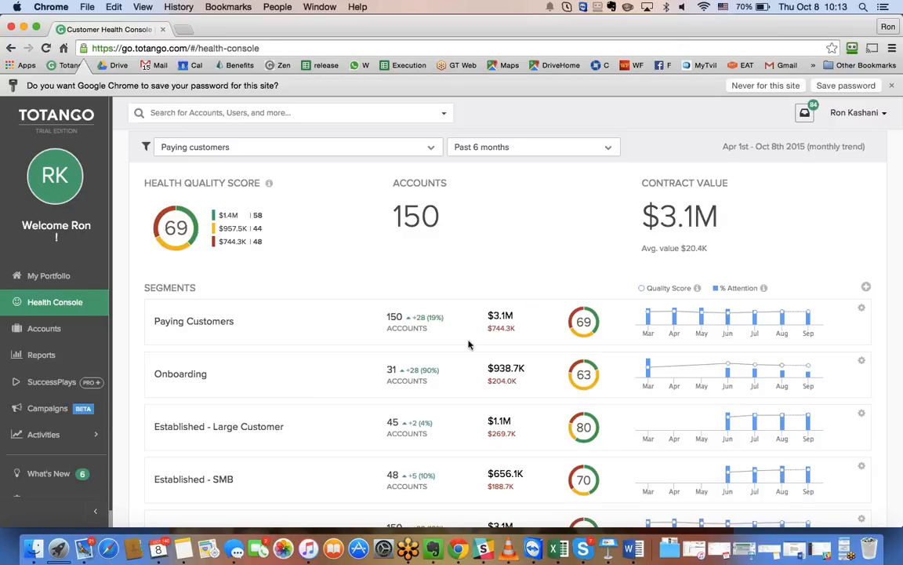
scroll(515, 426, down, 2)
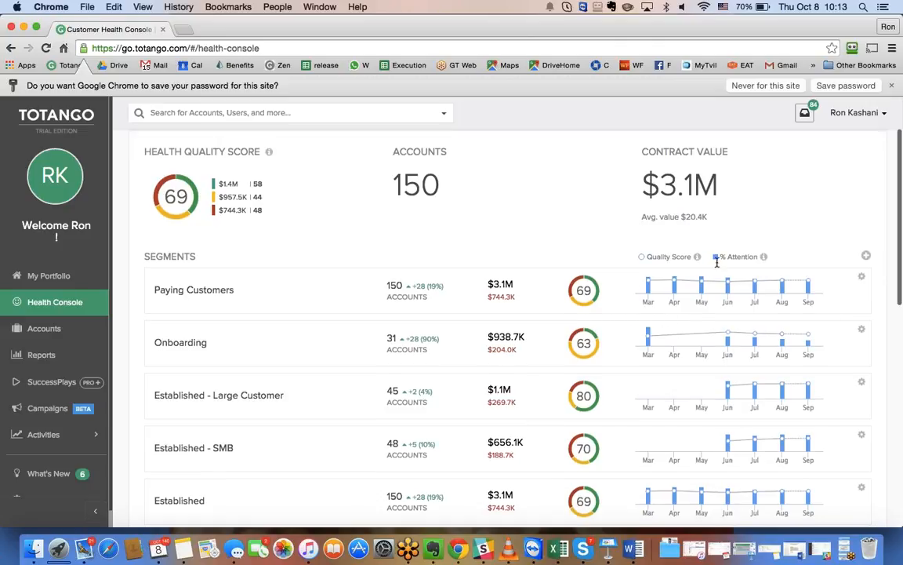
mouse_move(673, 295)
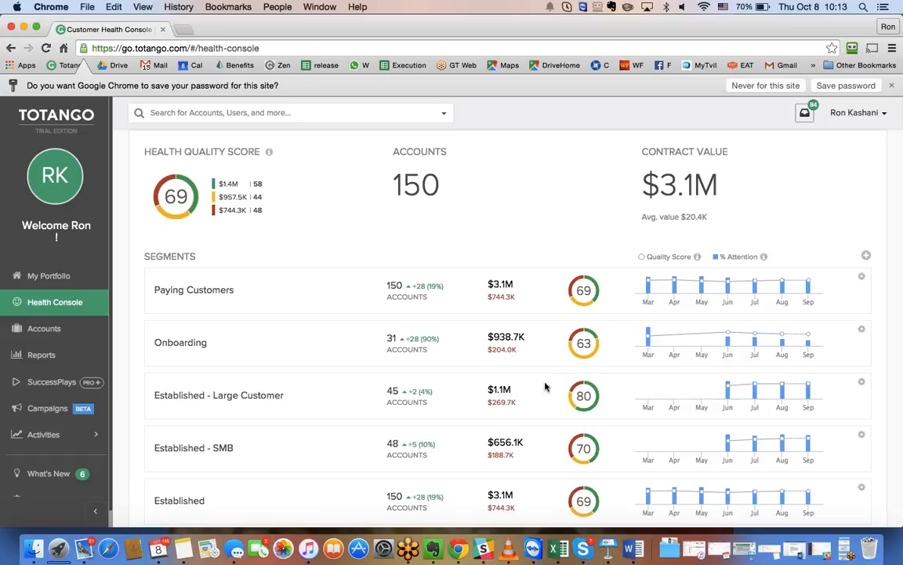
scroll(546, 387, down, 5)
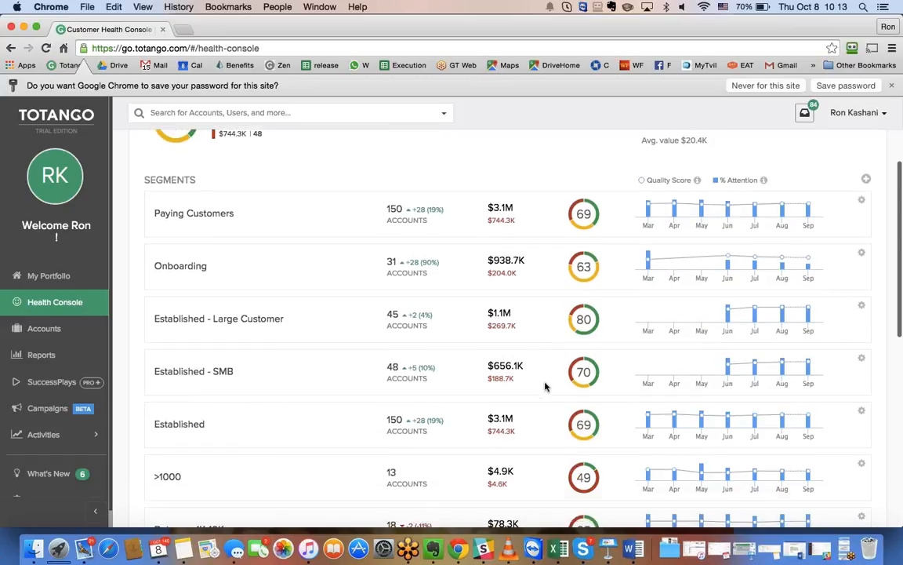
scroll(549, 303, down, 2)
mouse_move(659, 364)
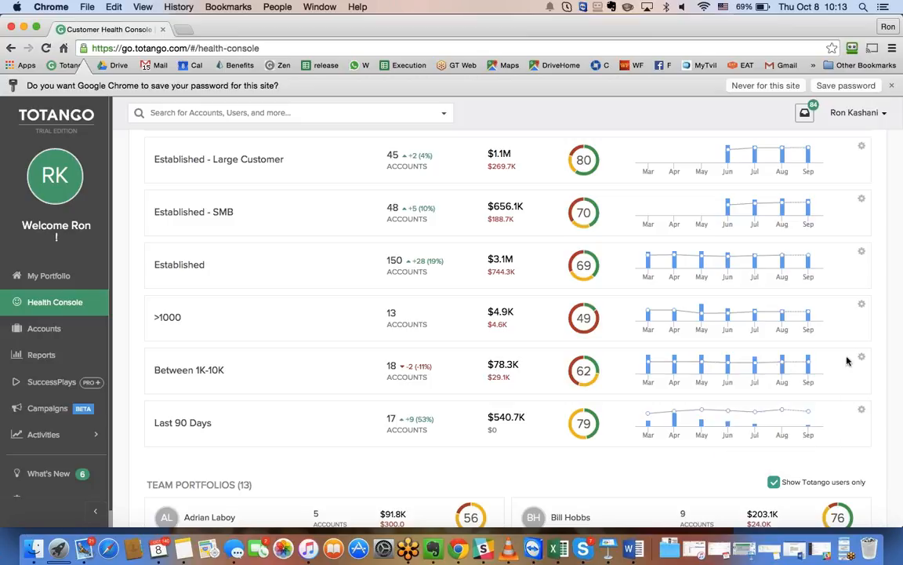
scroll(843, 370, up, 1)
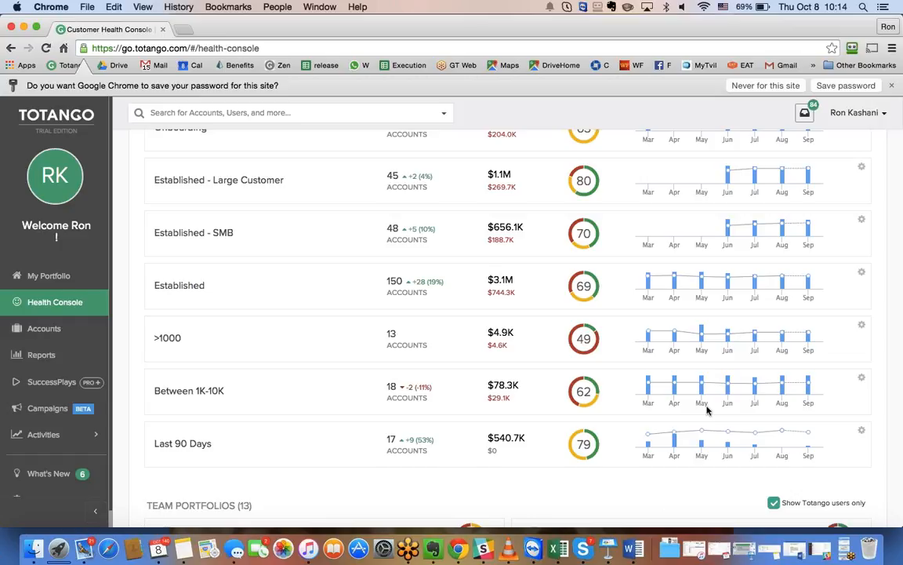
scroll(707, 410, up, 3)
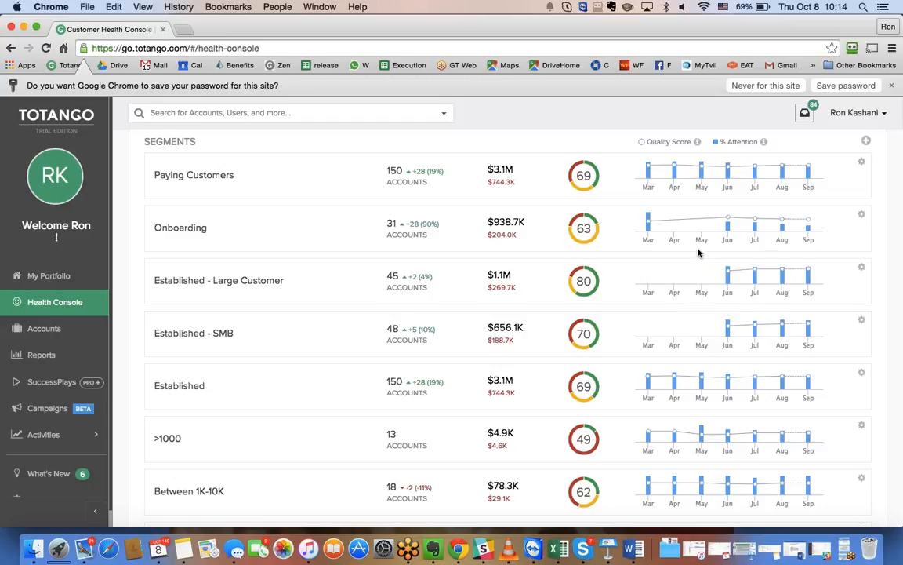
scroll(698, 251, up, 3)
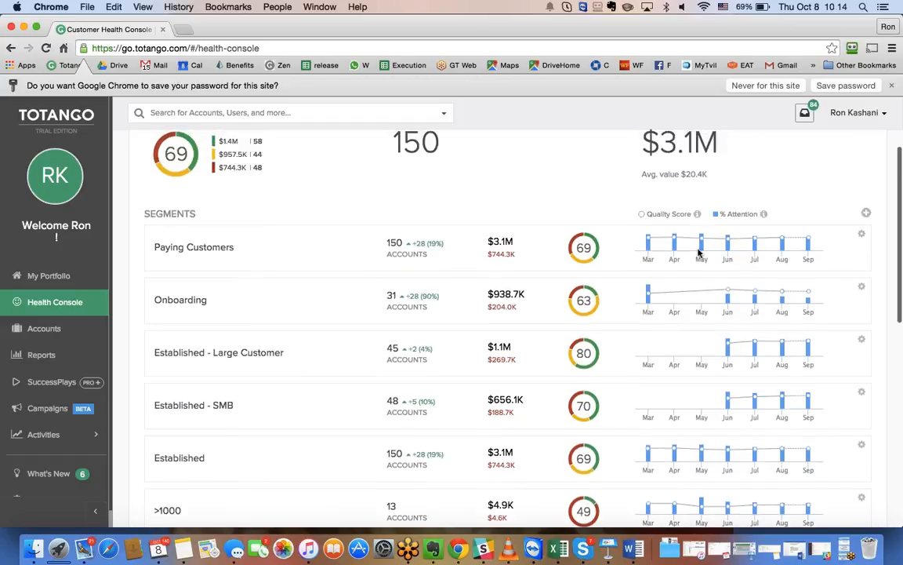
scroll(699, 251, up, 5)
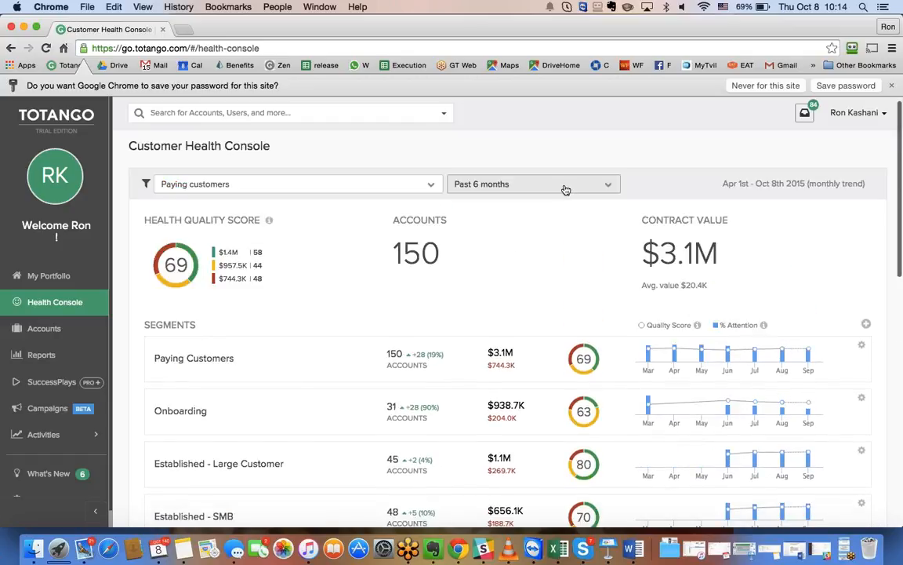
- Switch trends to Past 12 months, monthly (Oct 1st 2014 – Oct 8th 2015) and review segment charts
click(566, 188)
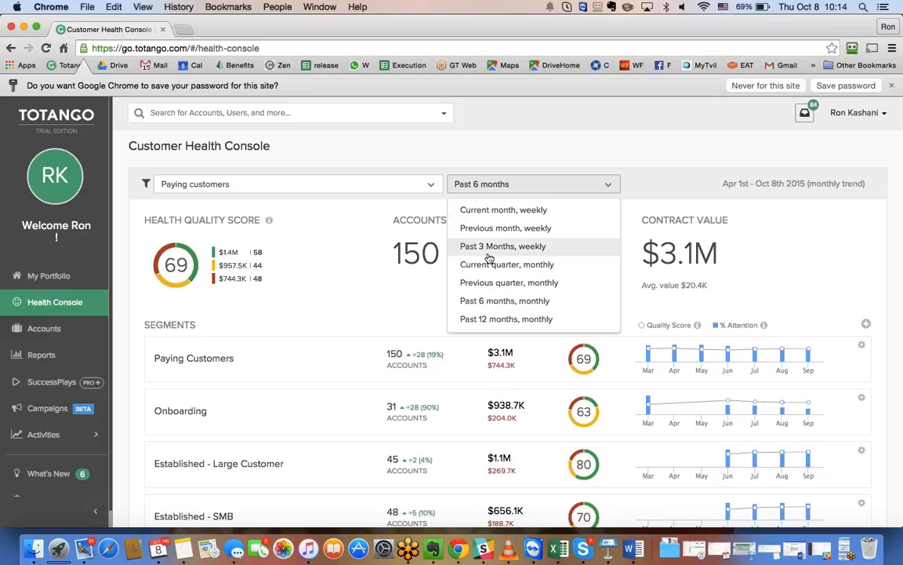
click(488, 319)
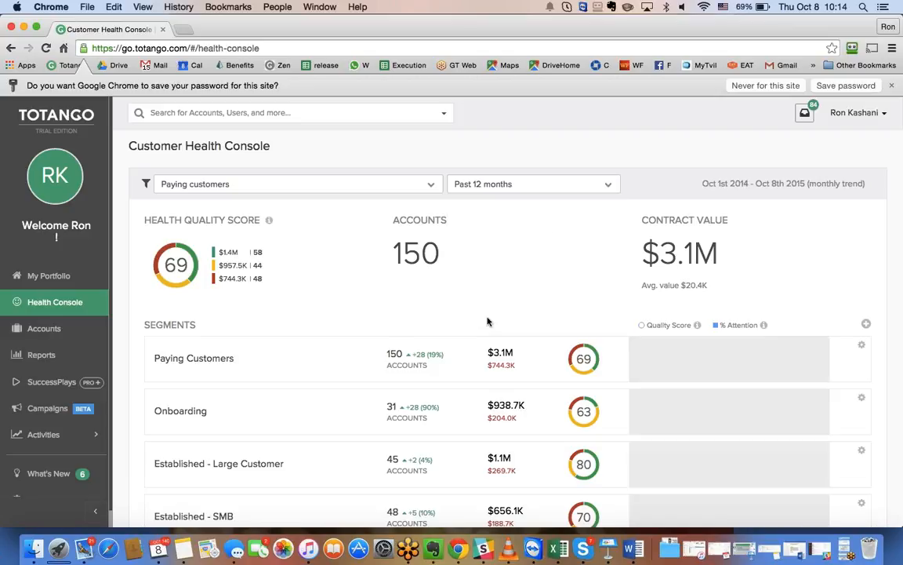
scroll(502, 437, down, 2)
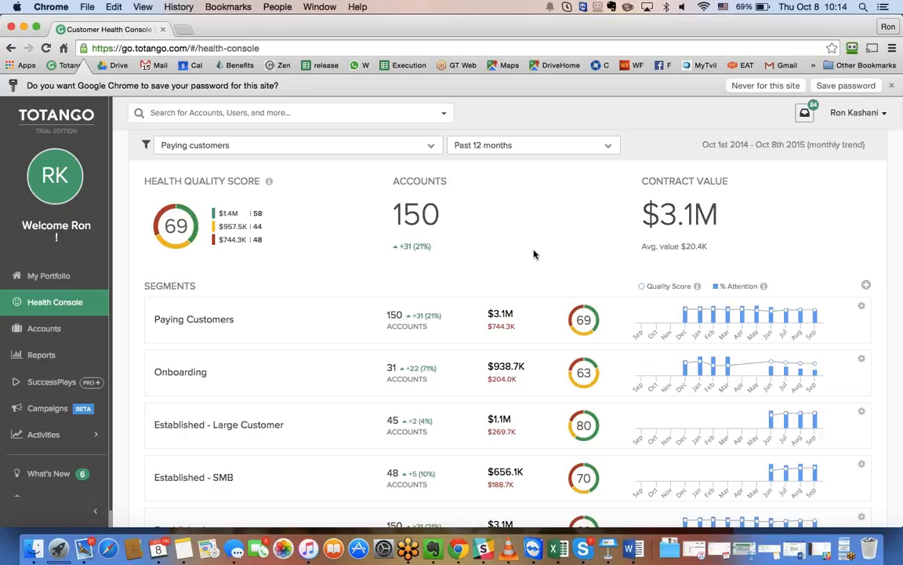
scroll(625, 404, down, 3)
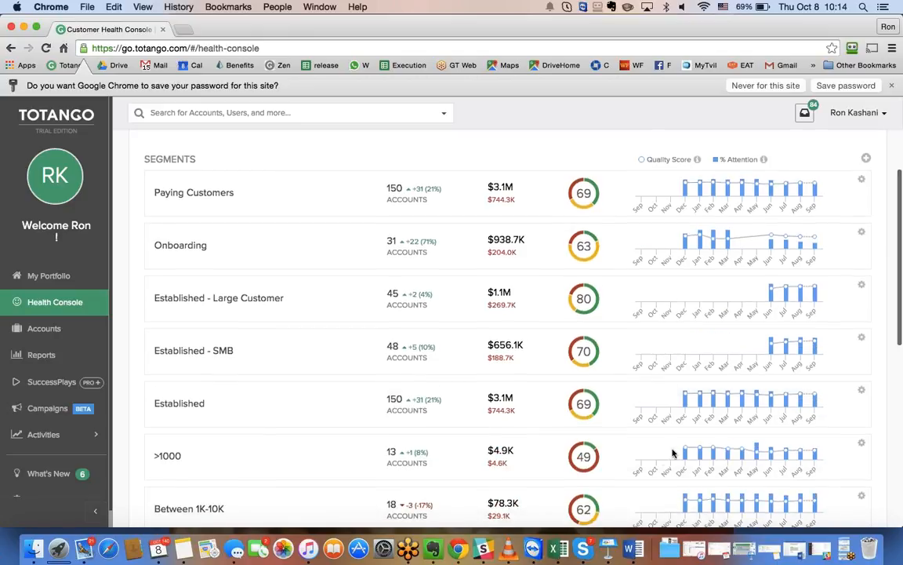
scroll(661, 459, down, 2)
scroll(660, 459, down, 1)
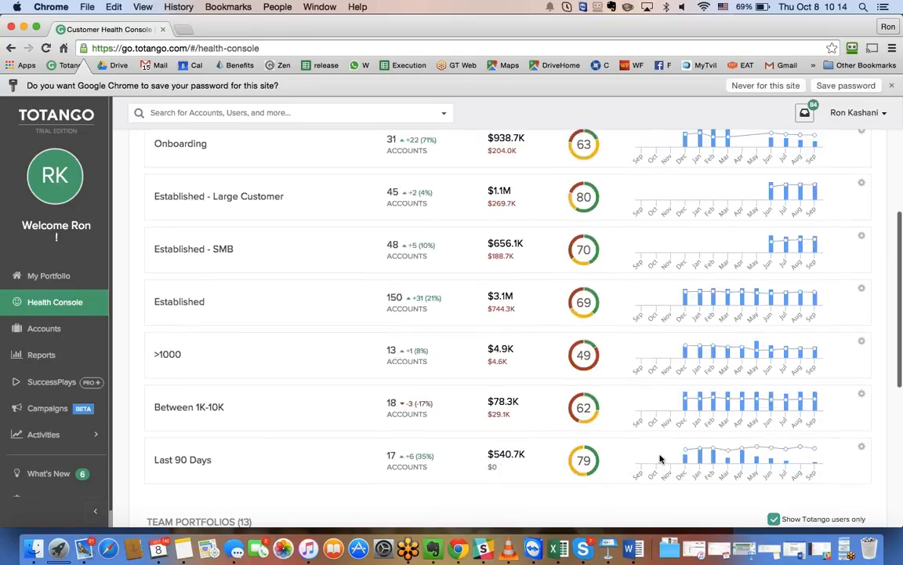
scroll(660, 458, down, 1)
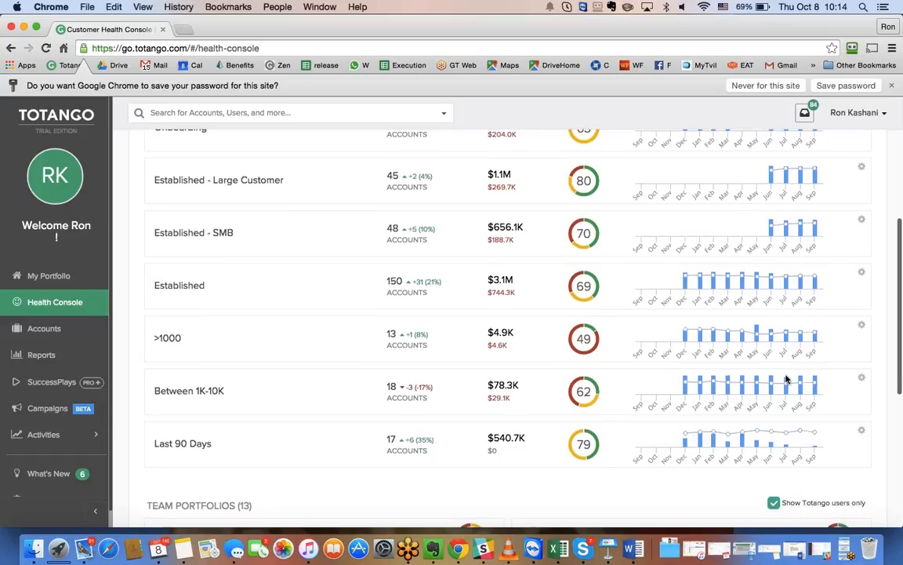
scroll(736, 345, up, 1)
scroll(729, 353, up, 1)
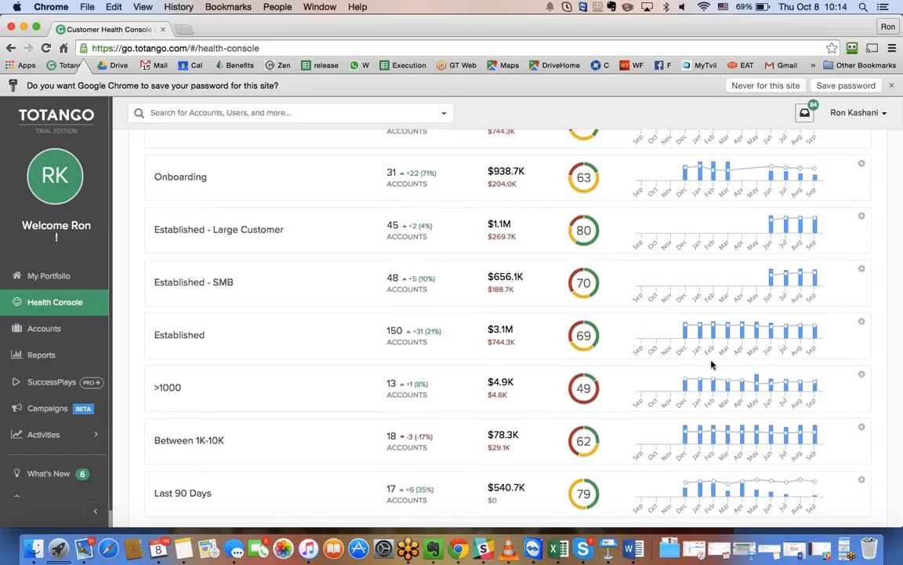
scroll(691, 366, up, 2)
scroll(690, 366, up, 3)
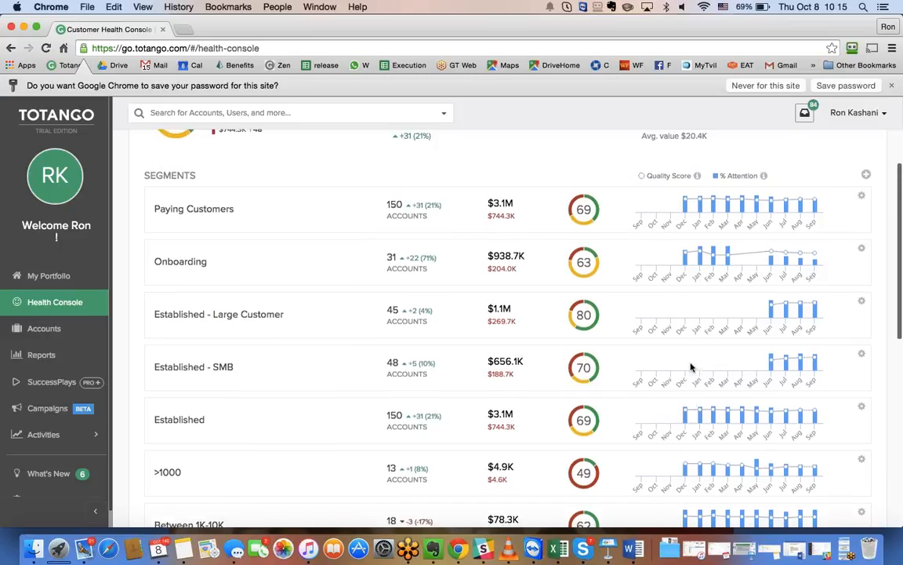
scroll(364, 278, up, 3)
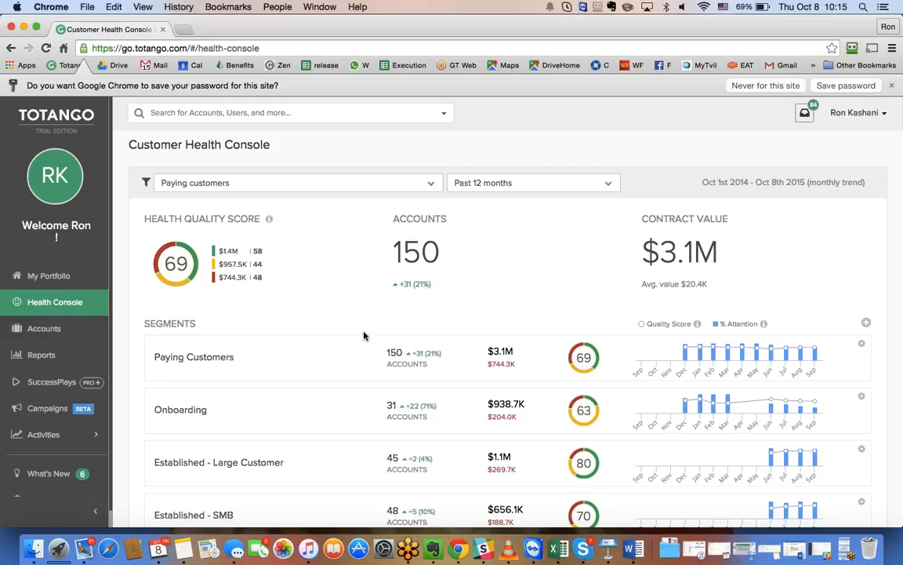
- Show the saved dashboard filters list with Paying customers and Team Turtle's Account
click(391, 185)
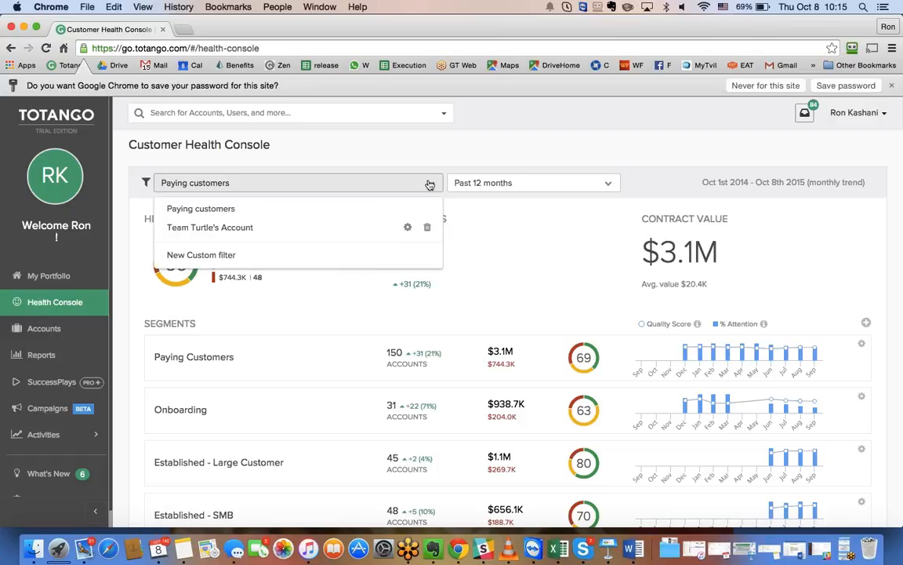
click(430, 183)
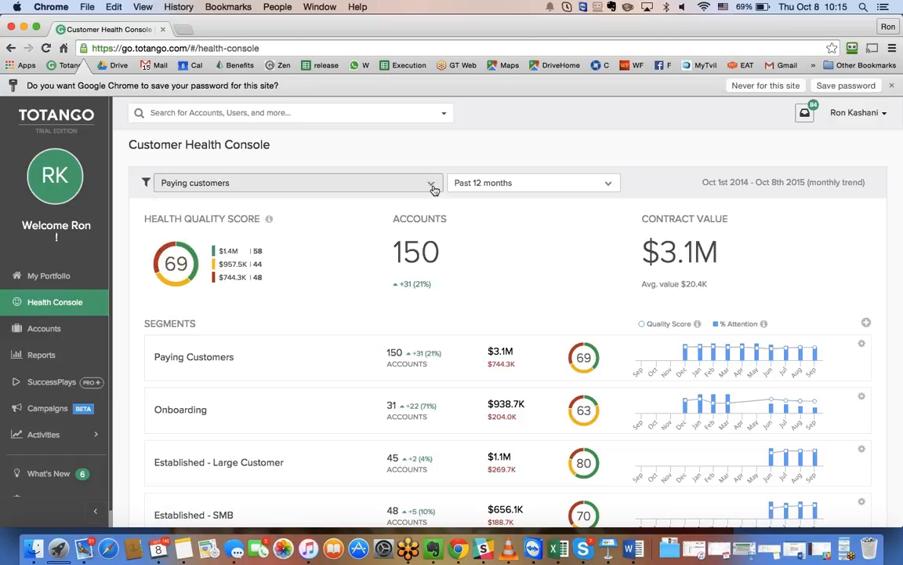
scroll(434, 190, up, 1)
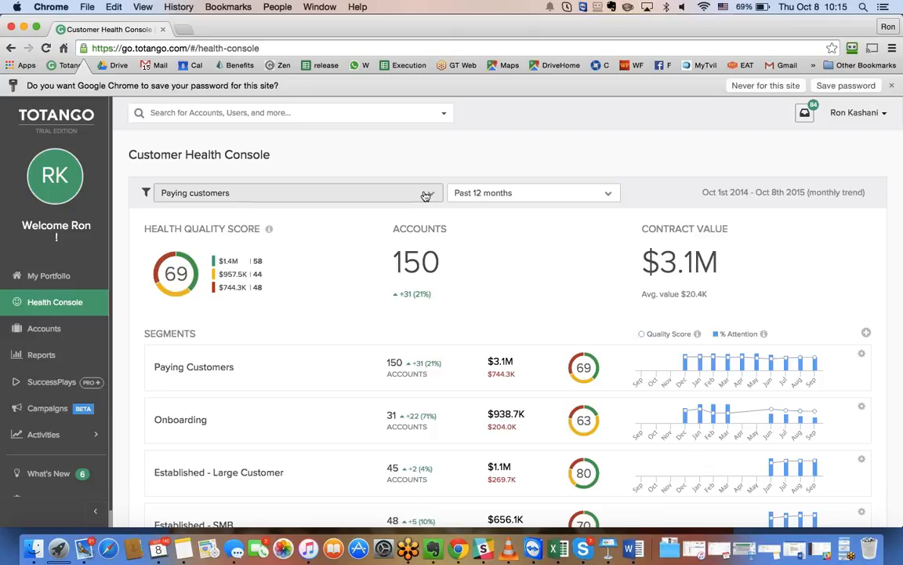
click(426, 196)
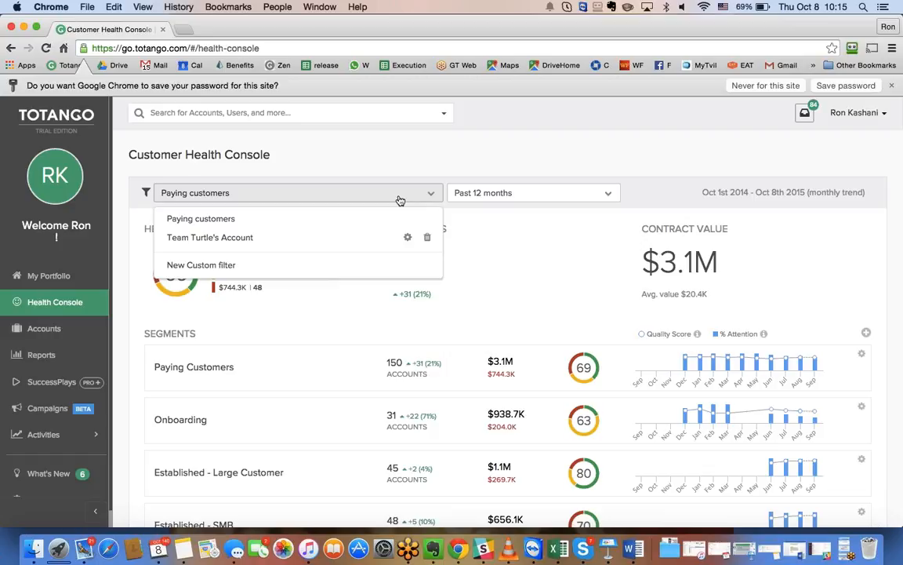
click(496, 245)
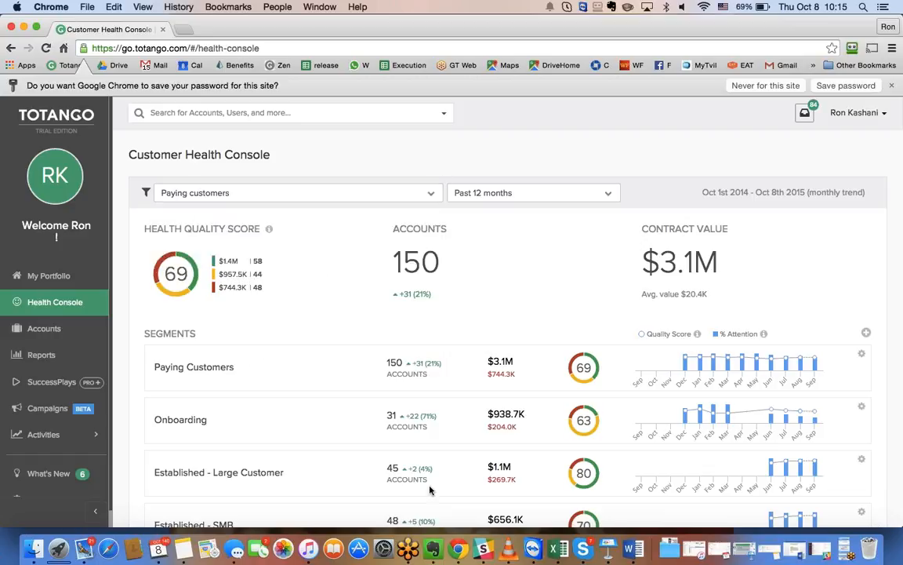
click(288, 190)
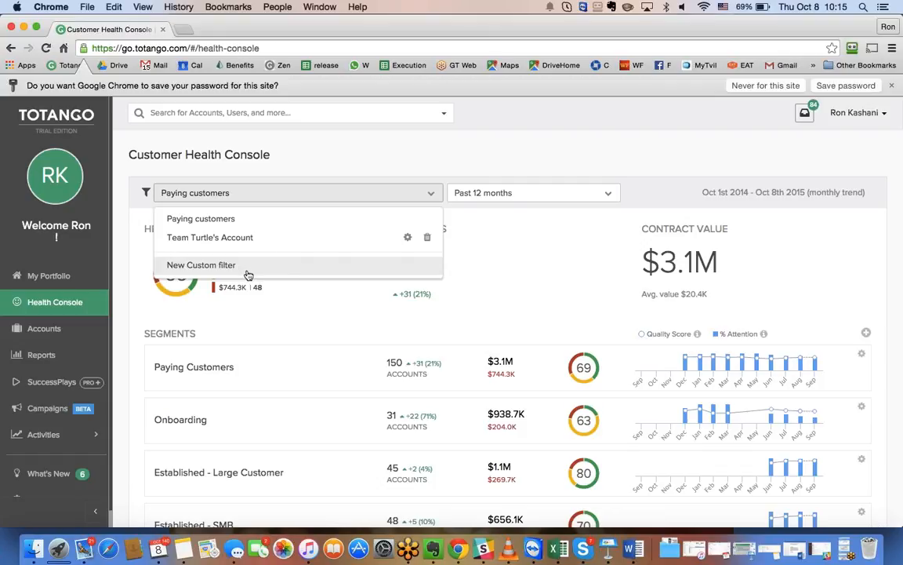
- Create a dashboard filter with an Owner condition for one owner, named after that owner's accounts
click(211, 267)
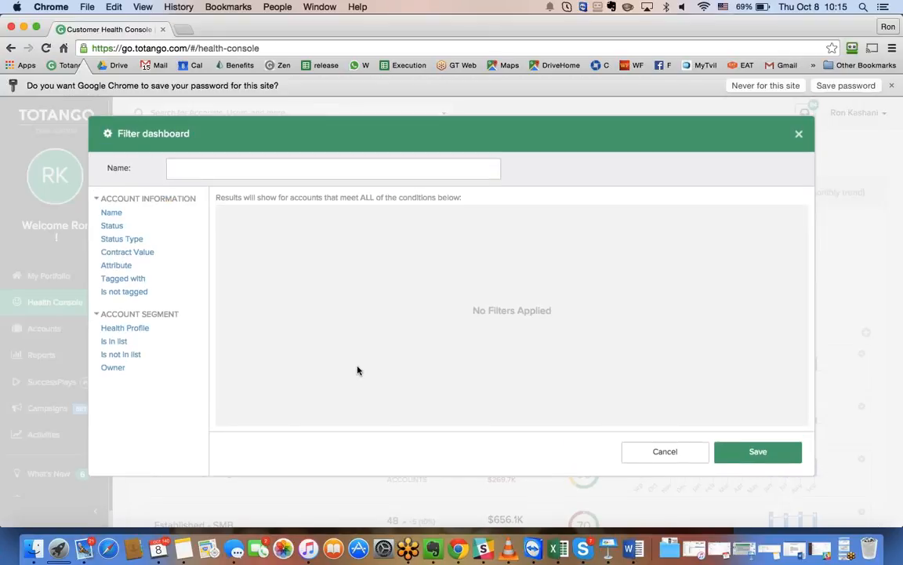
click(110, 370)
click(375, 226)
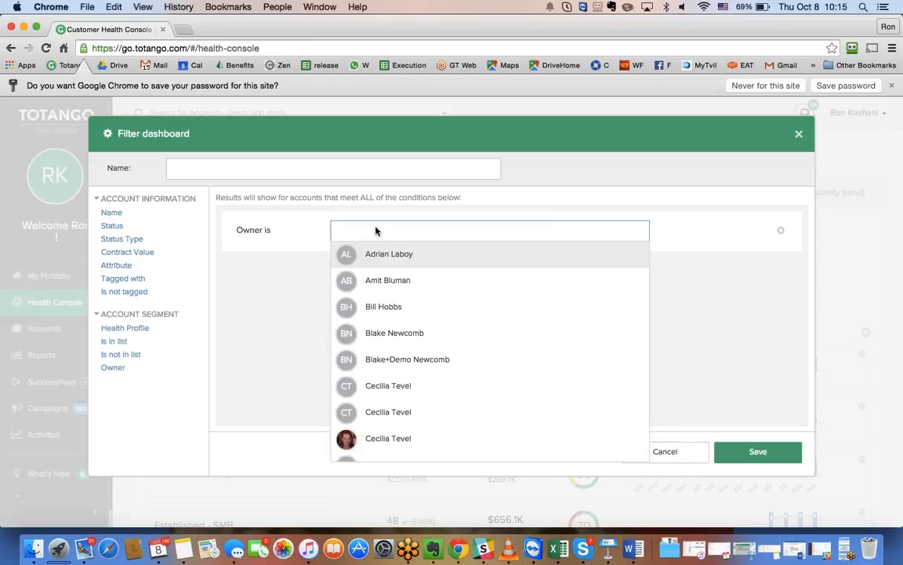
text(ron)
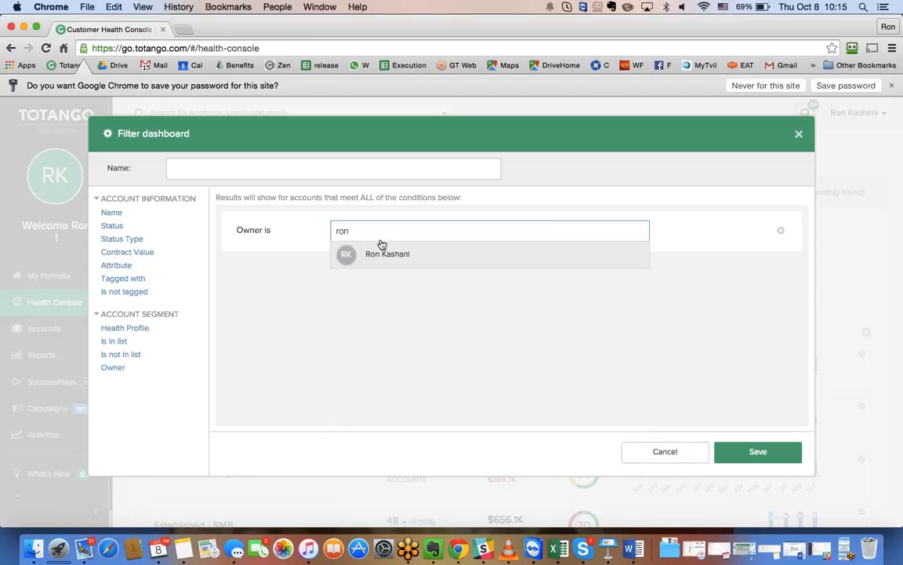
click(380, 253)
click(218, 168)
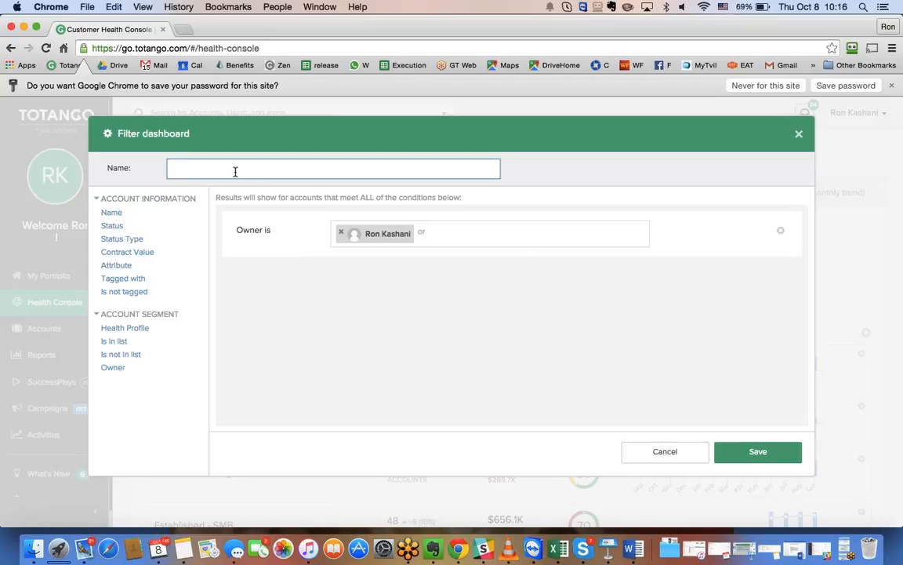
text(fi)
key(BackSpace)
key(BackSpace)
text(Ron's Accounts)
- Save and apply the owner filter, which finds no accounts, then reopen the saved filters list
click(744, 451)
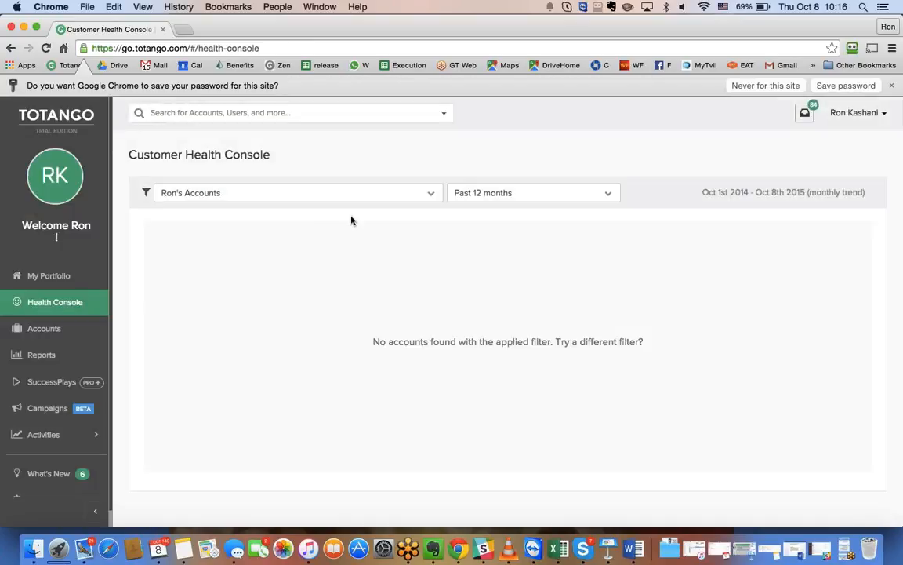
click(232, 196)
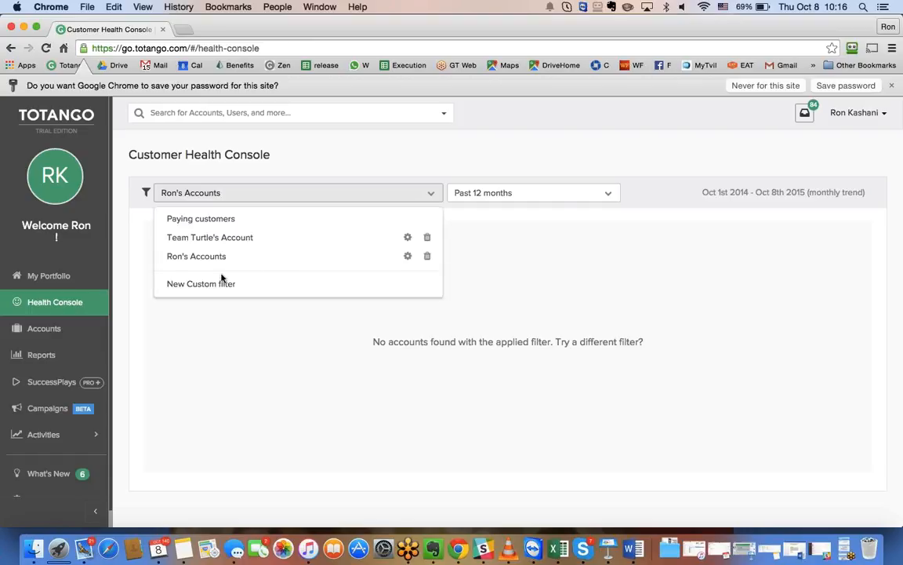
- Start a new custom filter with an Owner condition set to the owner shown with a photo
click(226, 285)
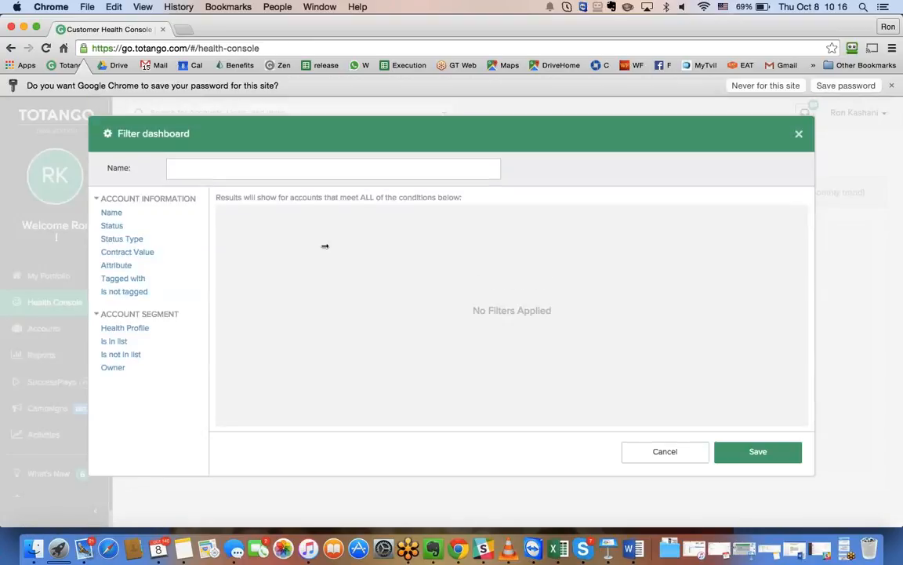
click(114, 368)
click(362, 238)
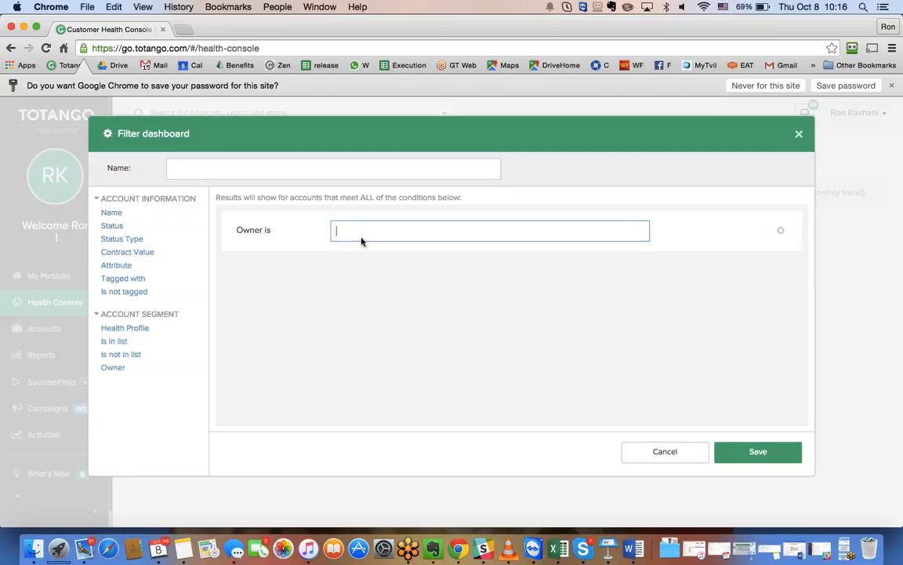
text(ce)
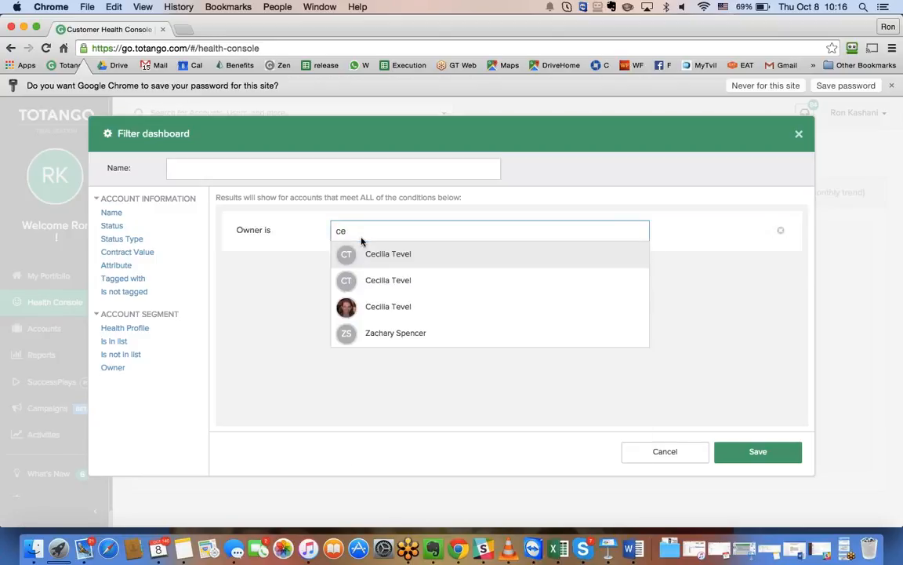
click(353, 307)
- Name the filter after that owner's accounts, in the form "<owner>'s Accounts"
click(204, 171)
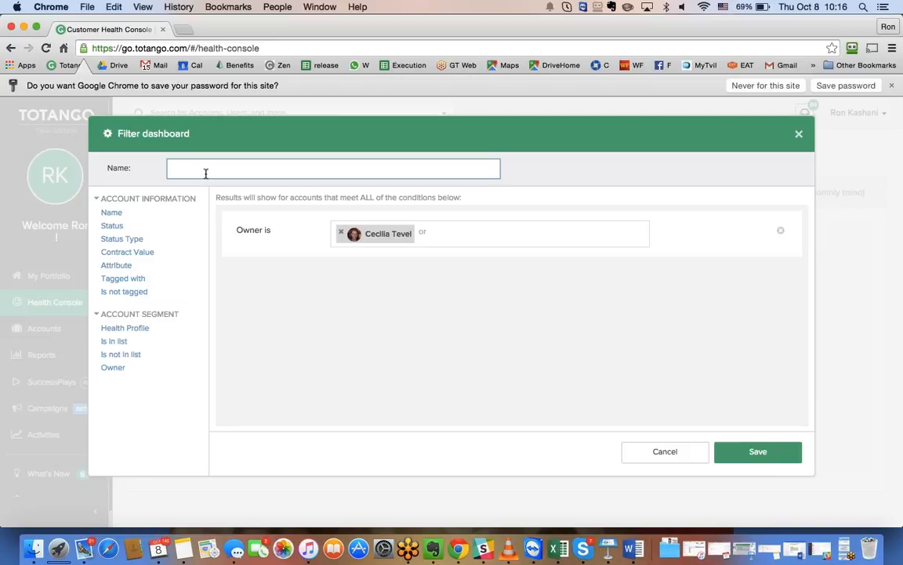
text(Cece)
key(BackSpace)
text(ilia's Accounts)
- Save the owner filter, applying it to the console with 38 accounts worth $687.3K
click(748, 448)
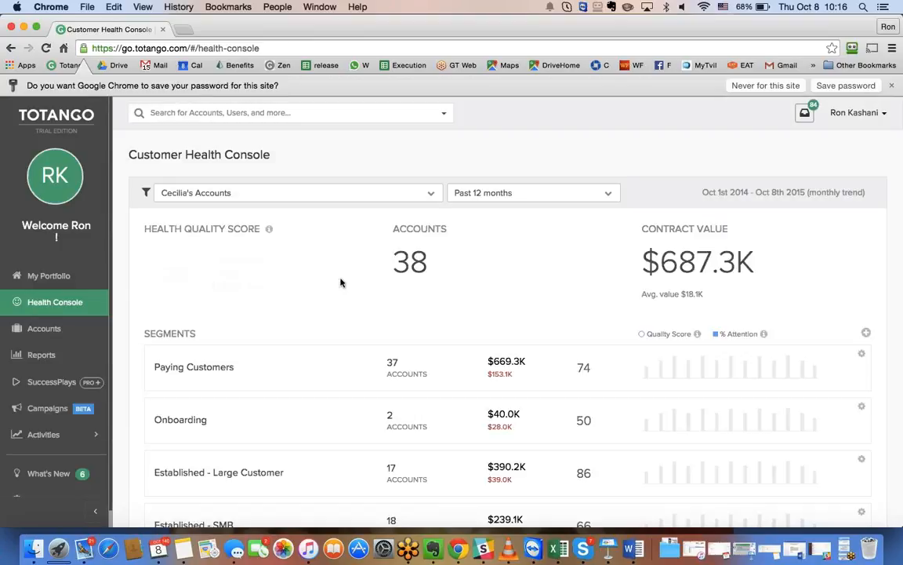
click(198, 195)
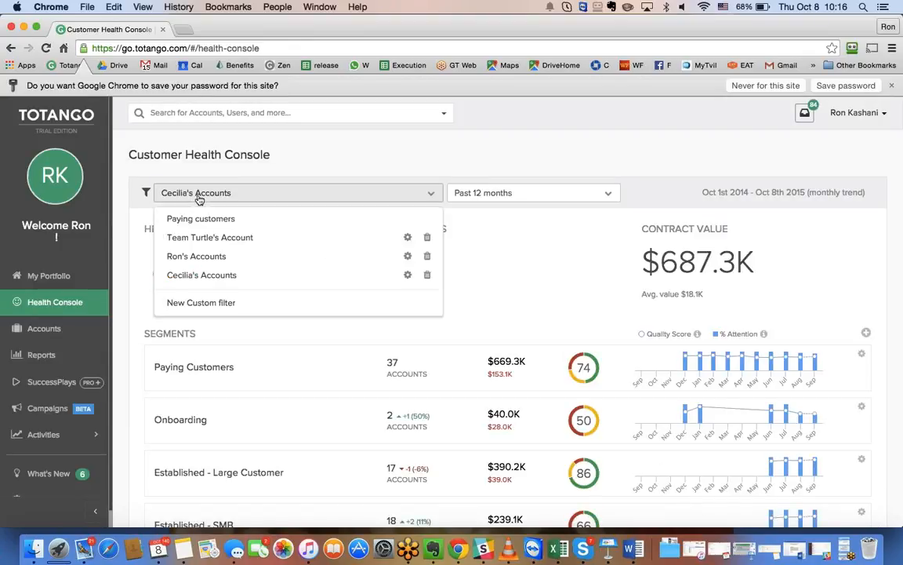
click(274, 160)
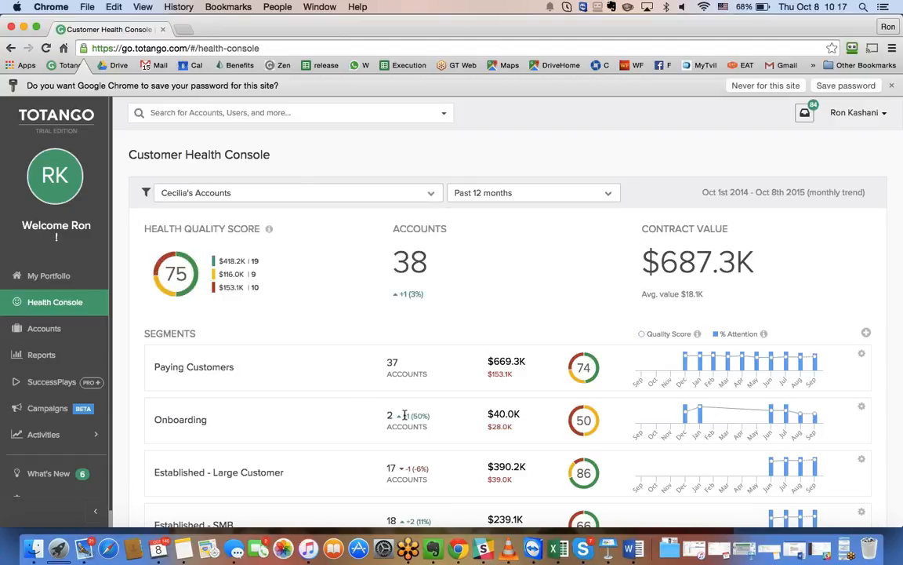
- Review the Health Console segments: score 75, Paying Customers 37 accounts, Last 90 Days empty
scroll(405, 415, down, 8)
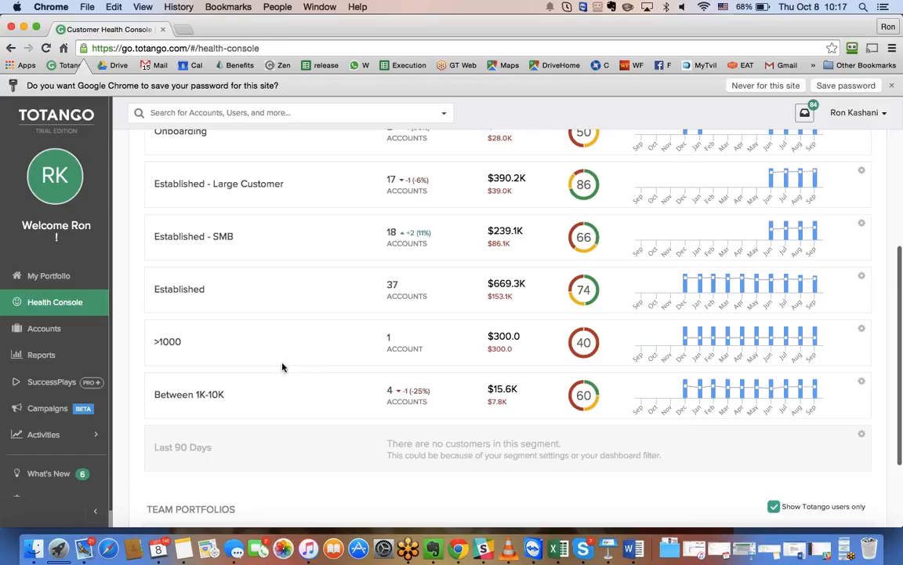
scroll(283, 375, up, 2)
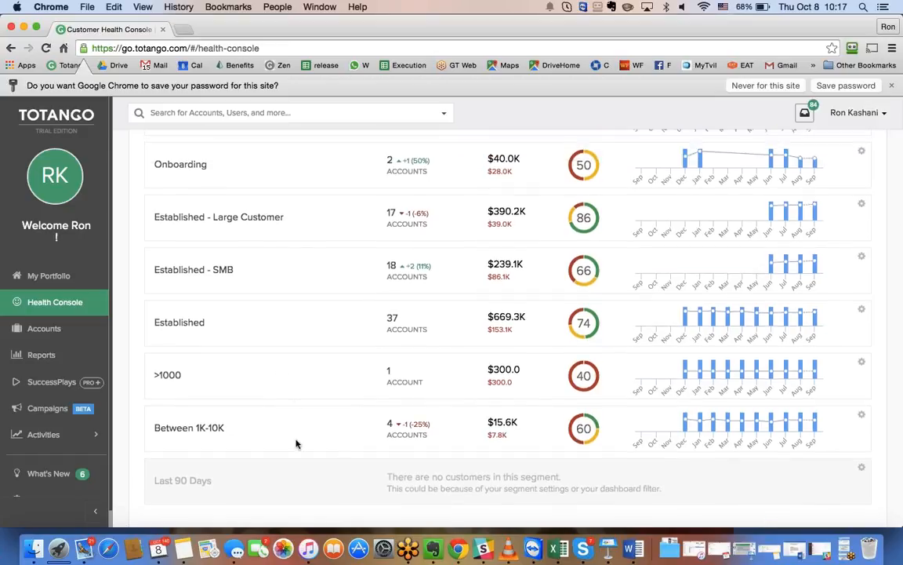
scroll(282, 468, down, 1)
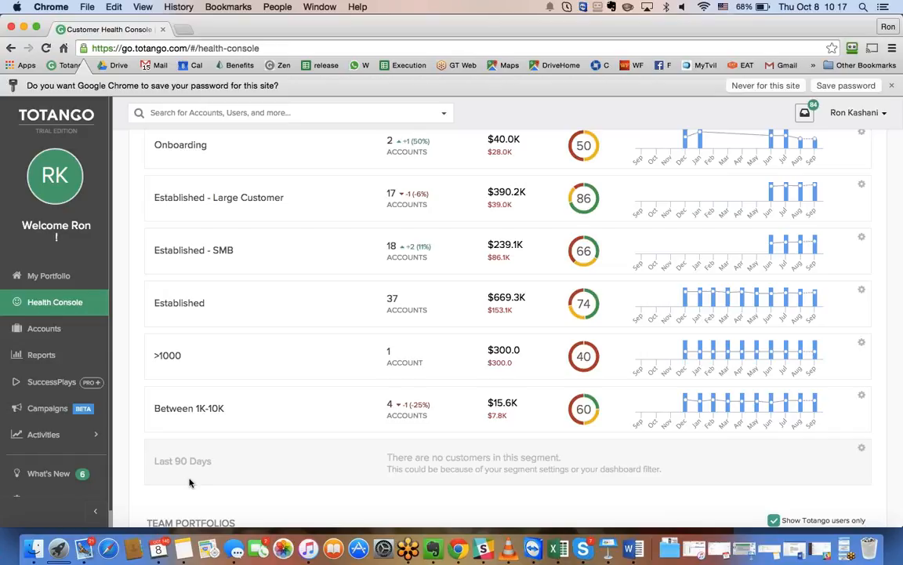
scroll(313, 369, up, 1)
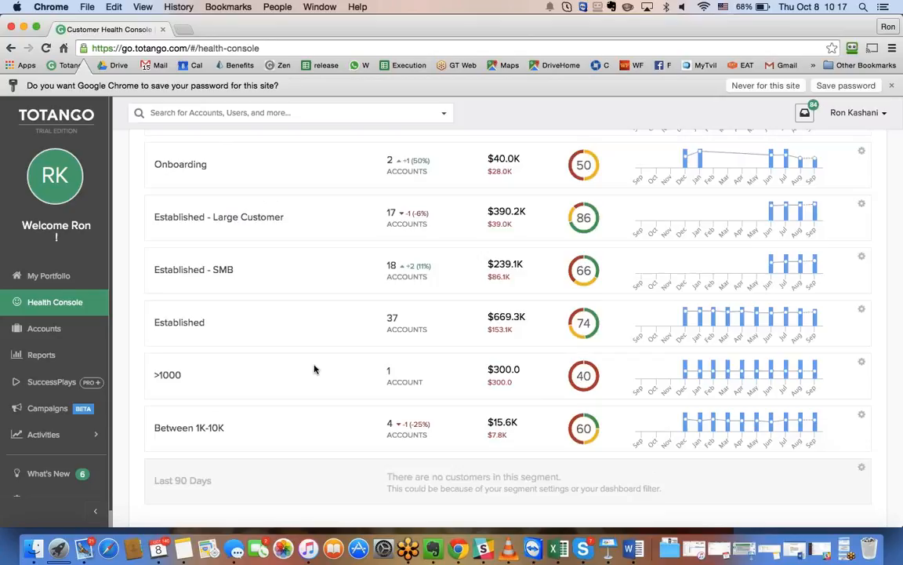
scroll(314, 369, up, 10)
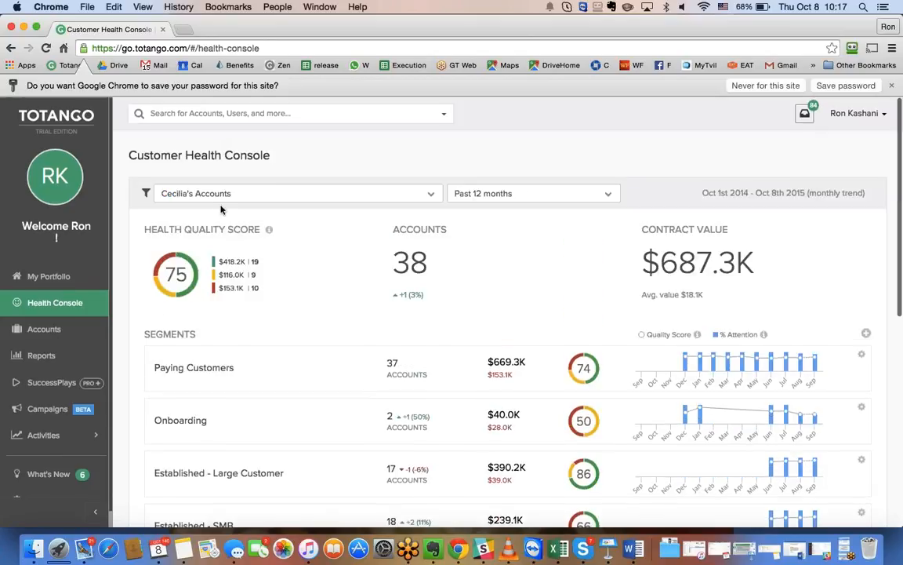
- Re-save the Team Turtle's Account filter, which matches accounts of either of two owners
click(218, 194)
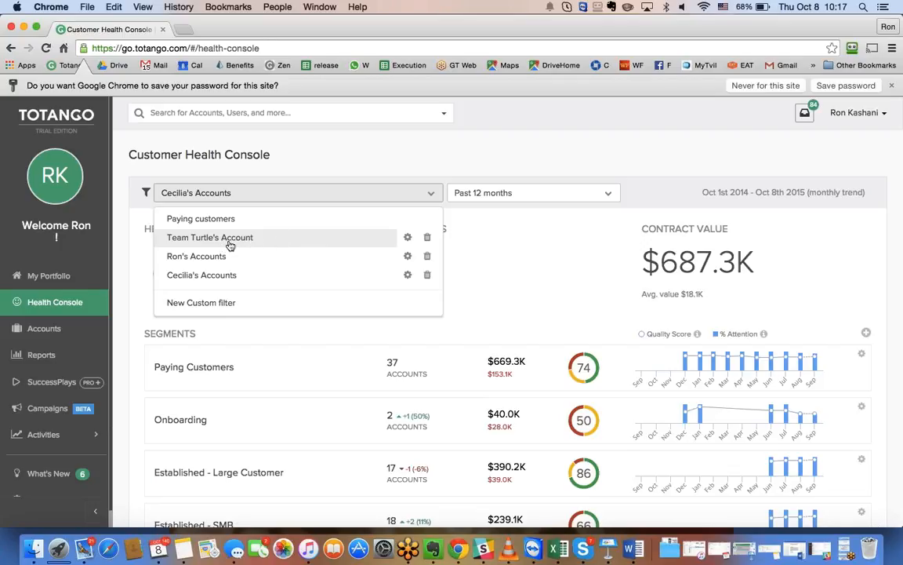
click(407, 237)
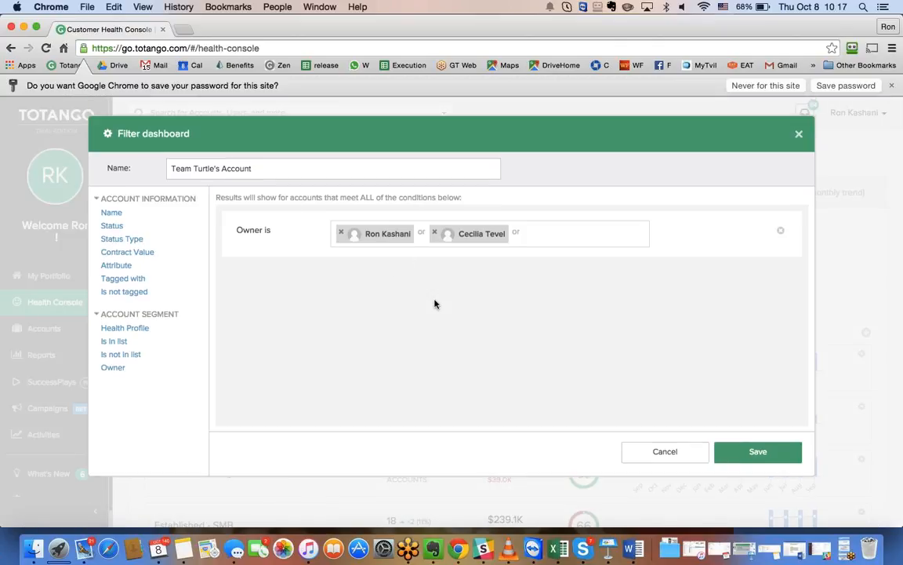
click(750, 452)
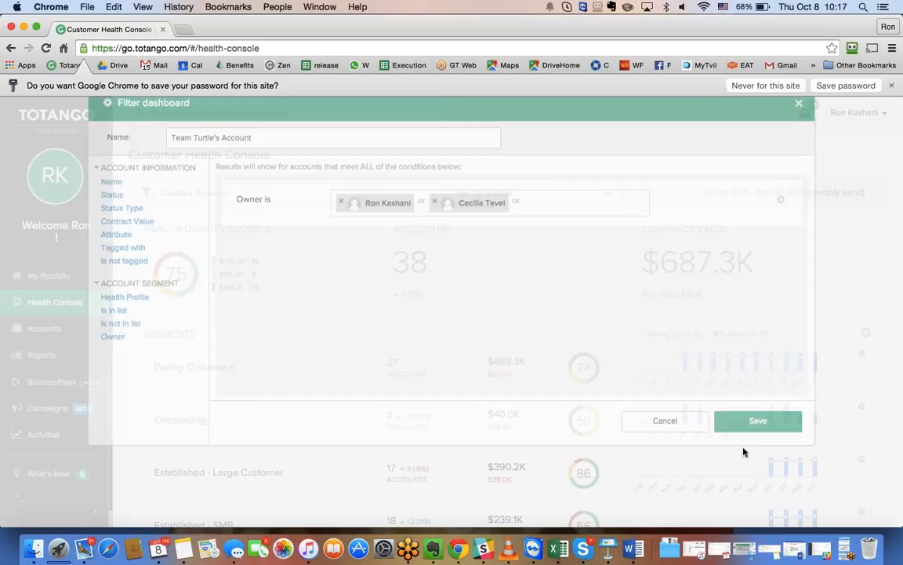
scroll(508, 448, down, 3)
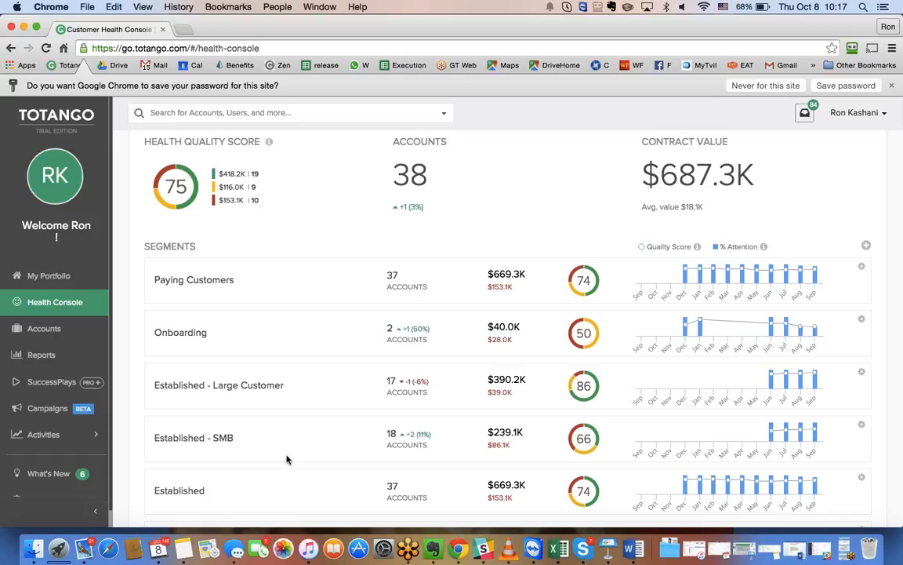
scroll(287, 460, down, 4)
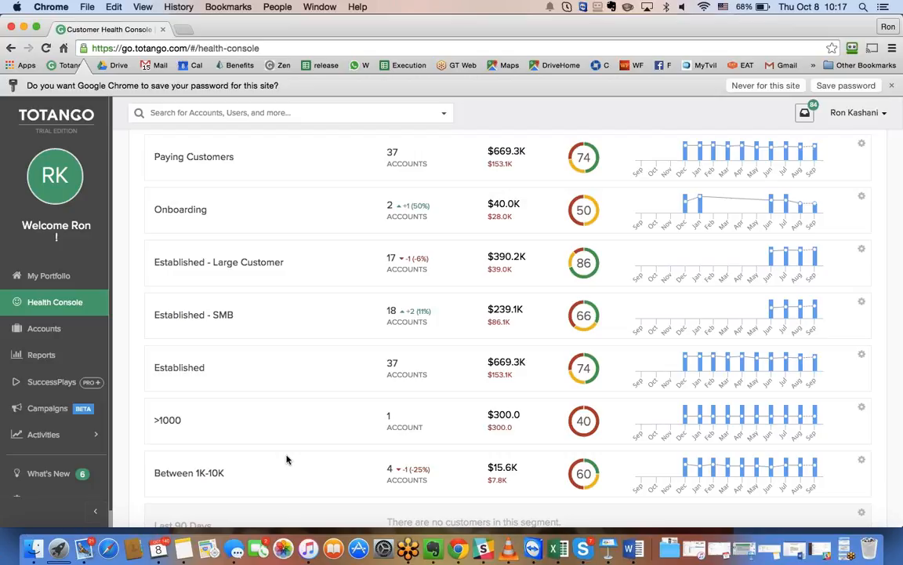
scroll(287, 460, up, 4)
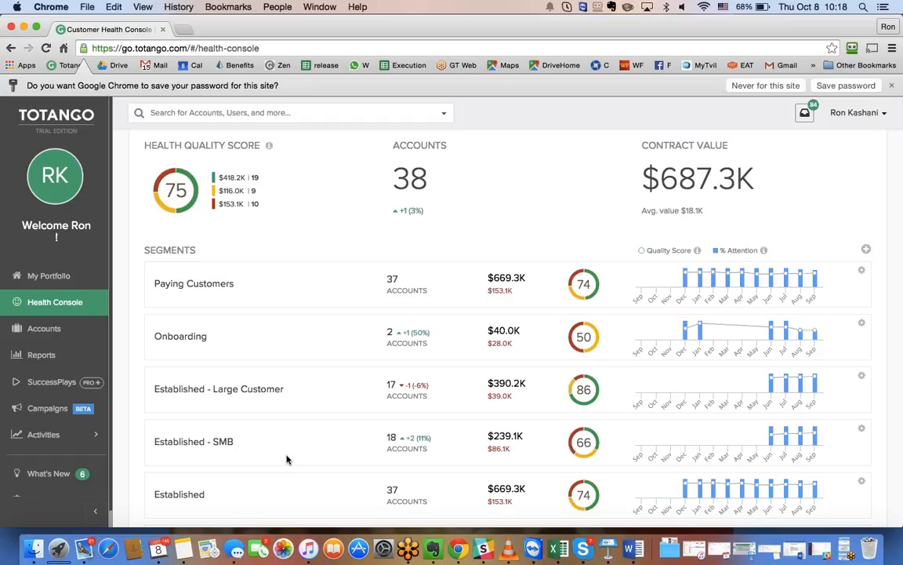
scroll(287, 460, down, 1)
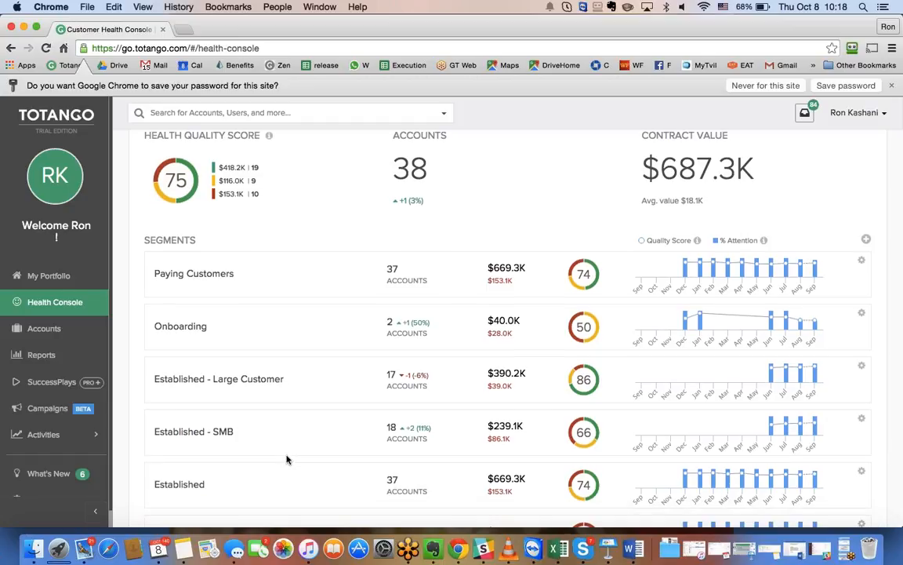